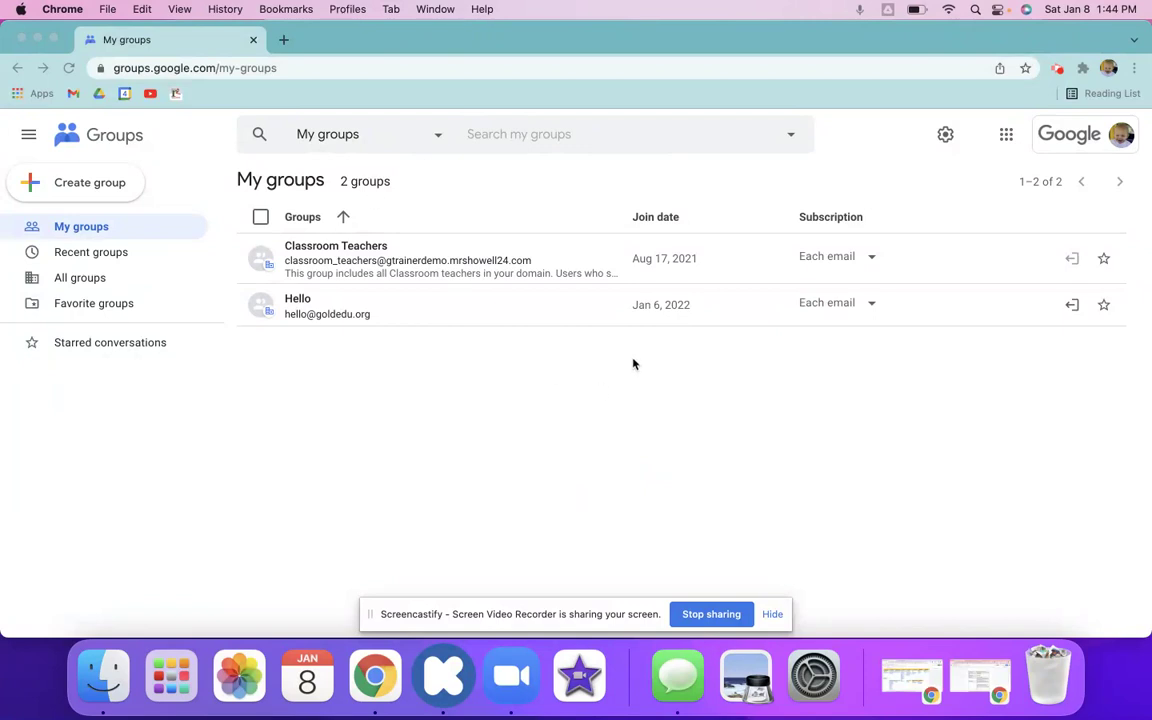
- Show the Hello group's subscription choices: each email, digest, abridged or no email
left_click(849, 314)
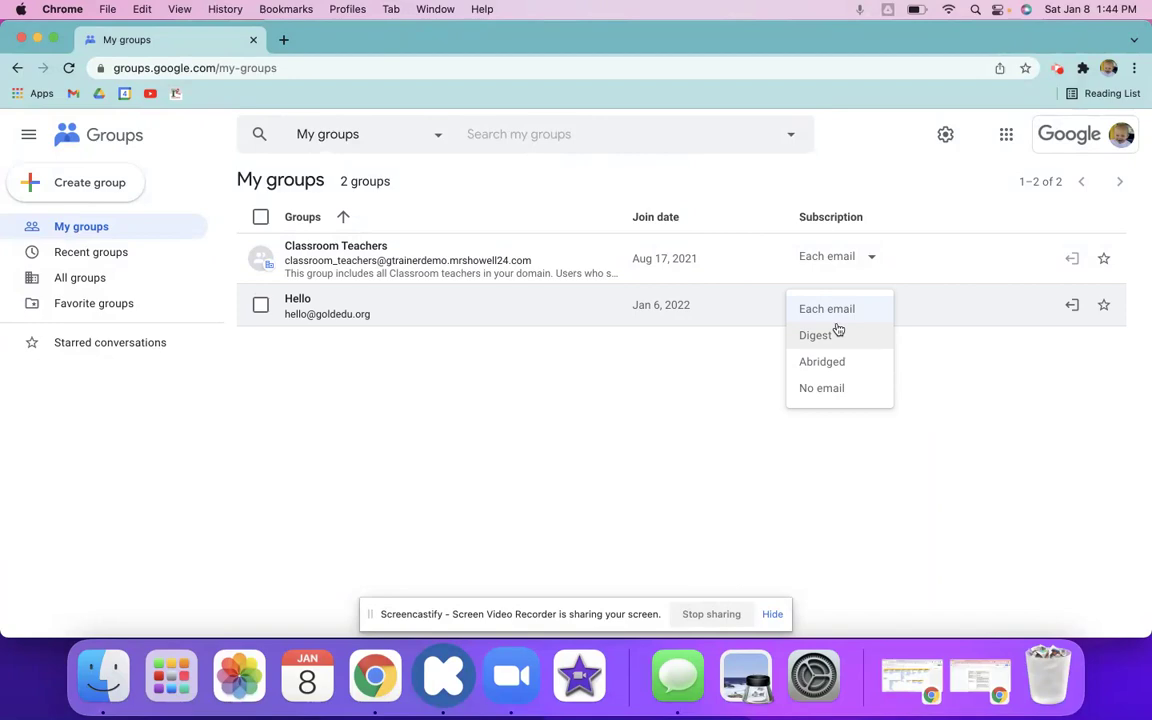
- Leave the subscription unchanged and view the Hello group's About page with its language and privacy details
left_click(729, 371)
left_click(306, 302)
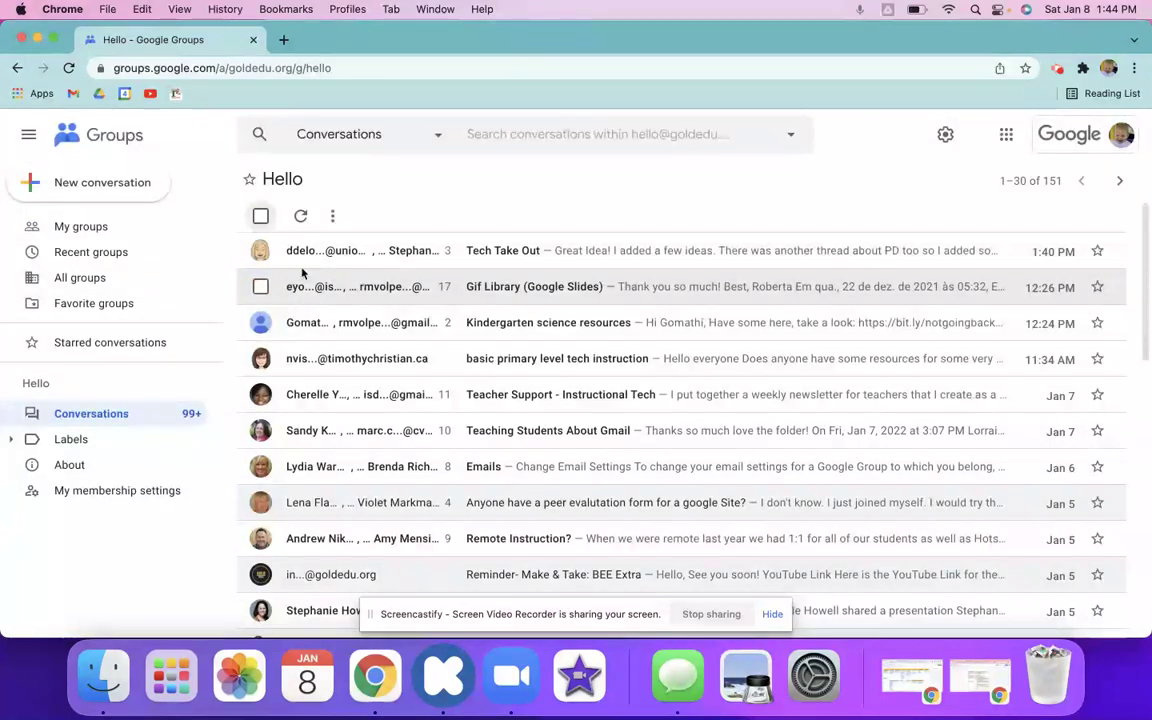
left_click(152, 468)
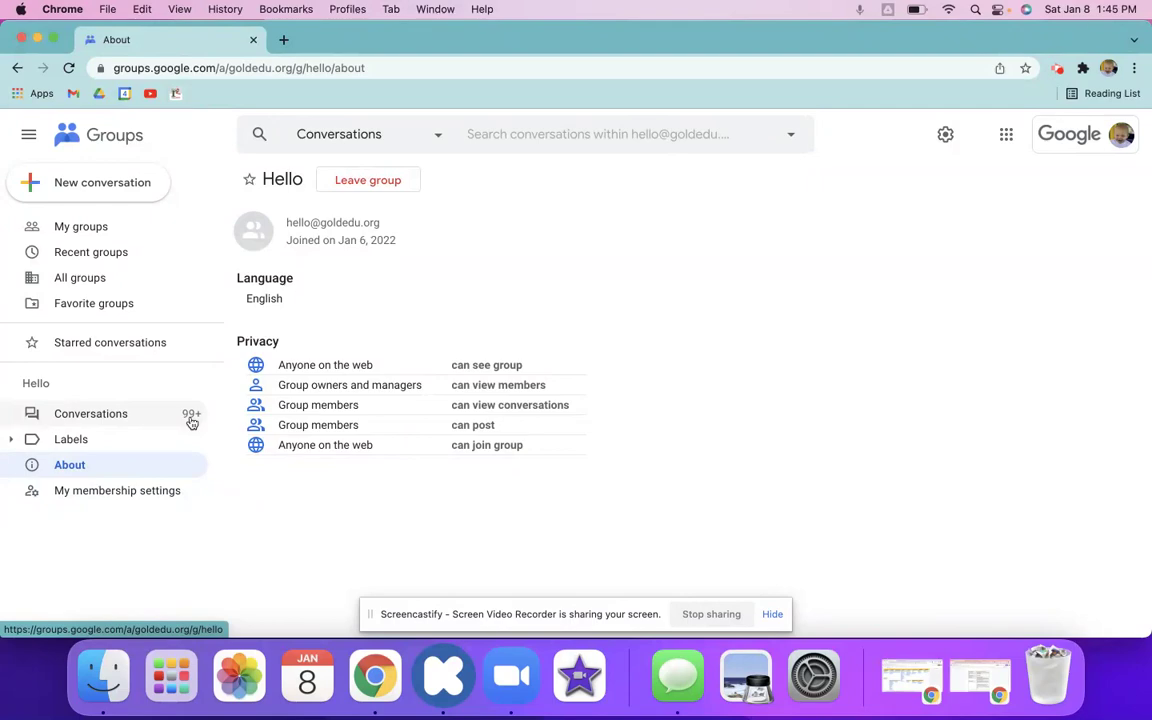
left_click(190, 418)
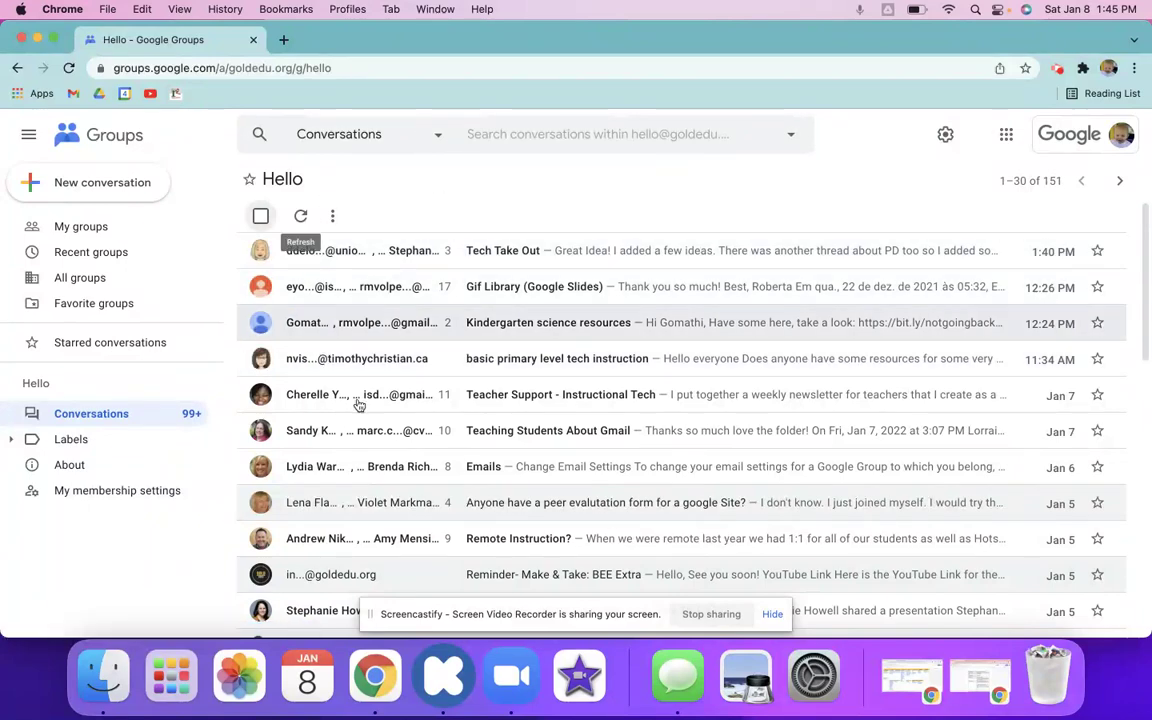
- Browse the Hello group's first 30 conversations down to late-November threads and back
scroll(555, 395, "down", 5)
scroll(555, 393, "down", 3)
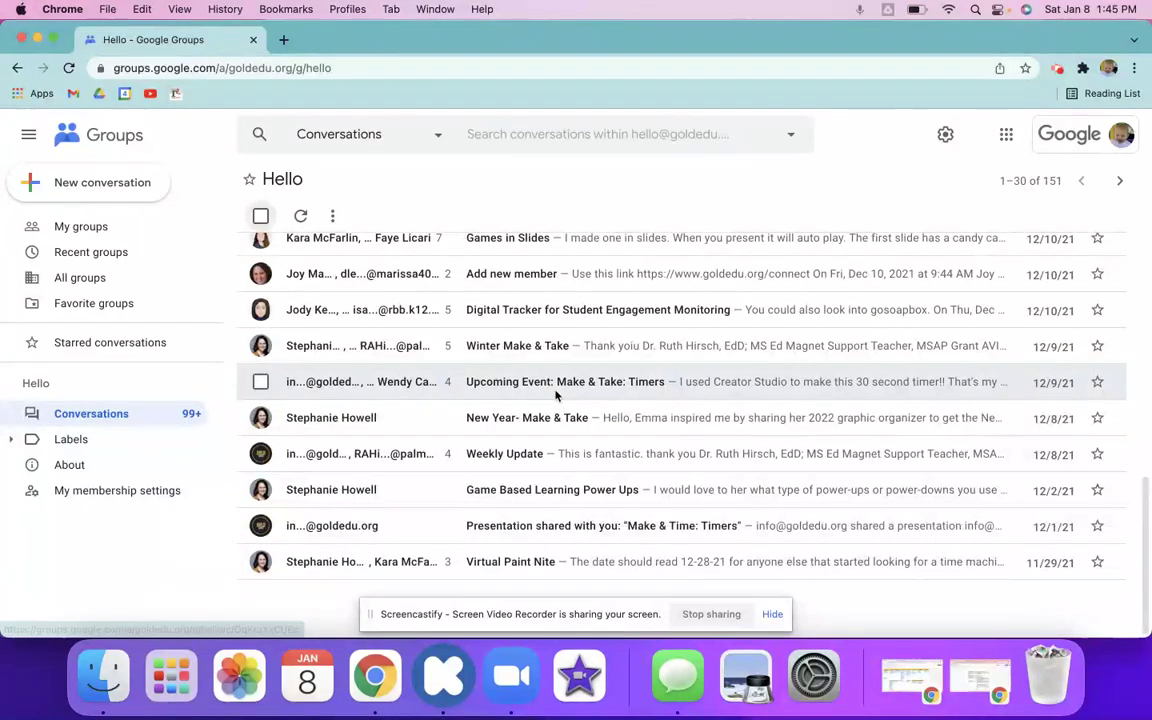
scroll(555, 360, "up", 10)
mouse_move(448, 396)
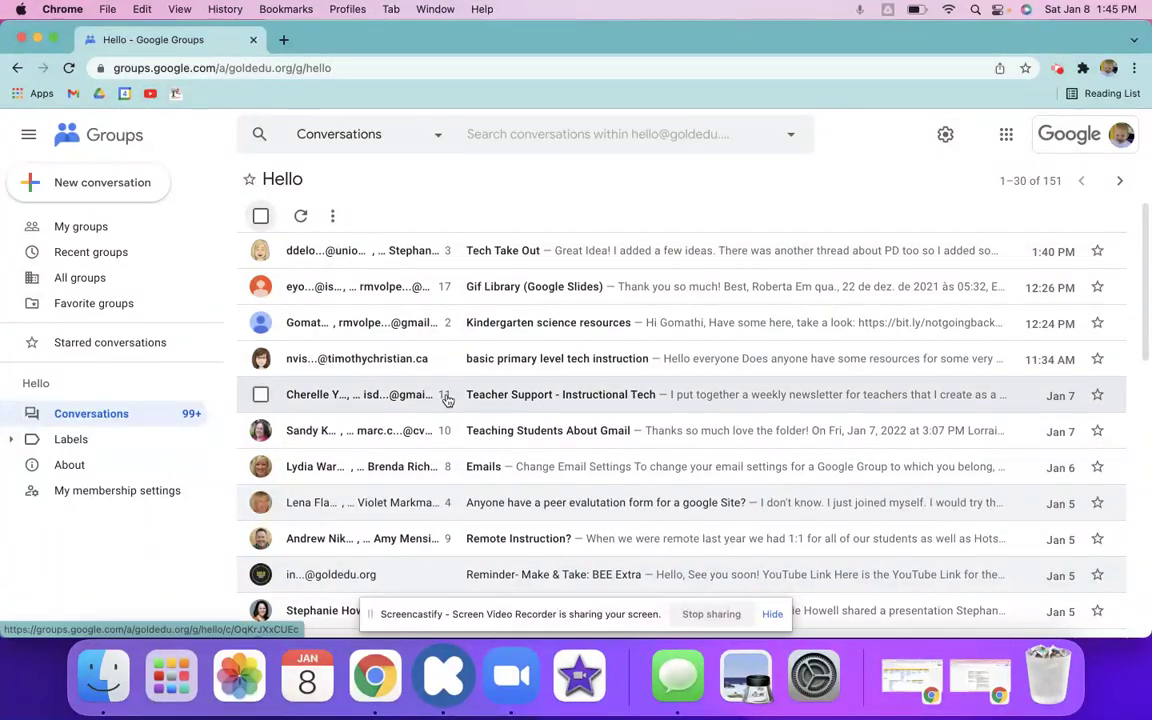
scroll(445, 398, "down", 1)
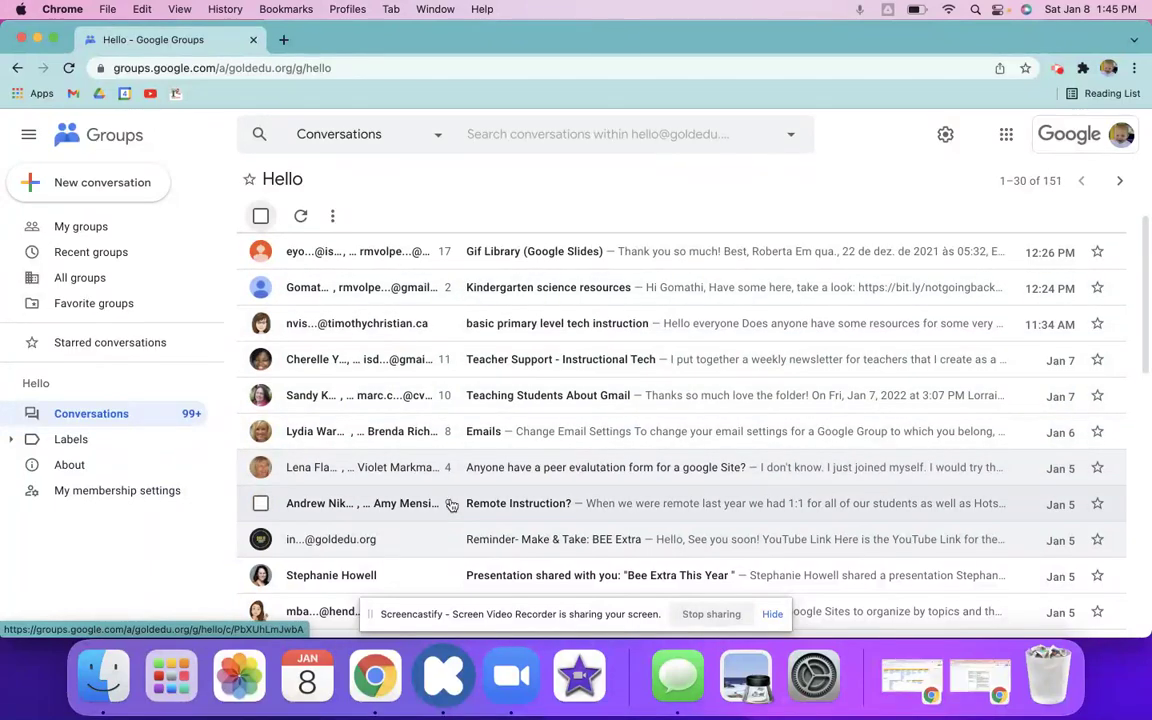
scroll(560, 507, "down", 10)
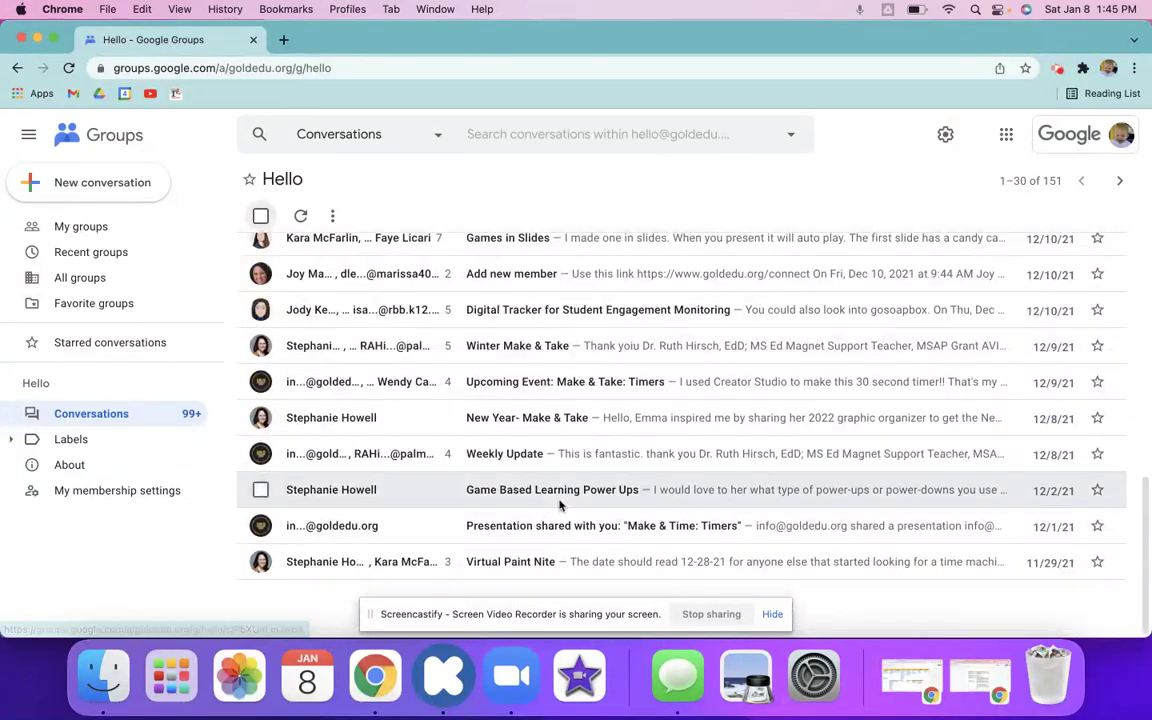
scroll(560, 507, "up", 15)
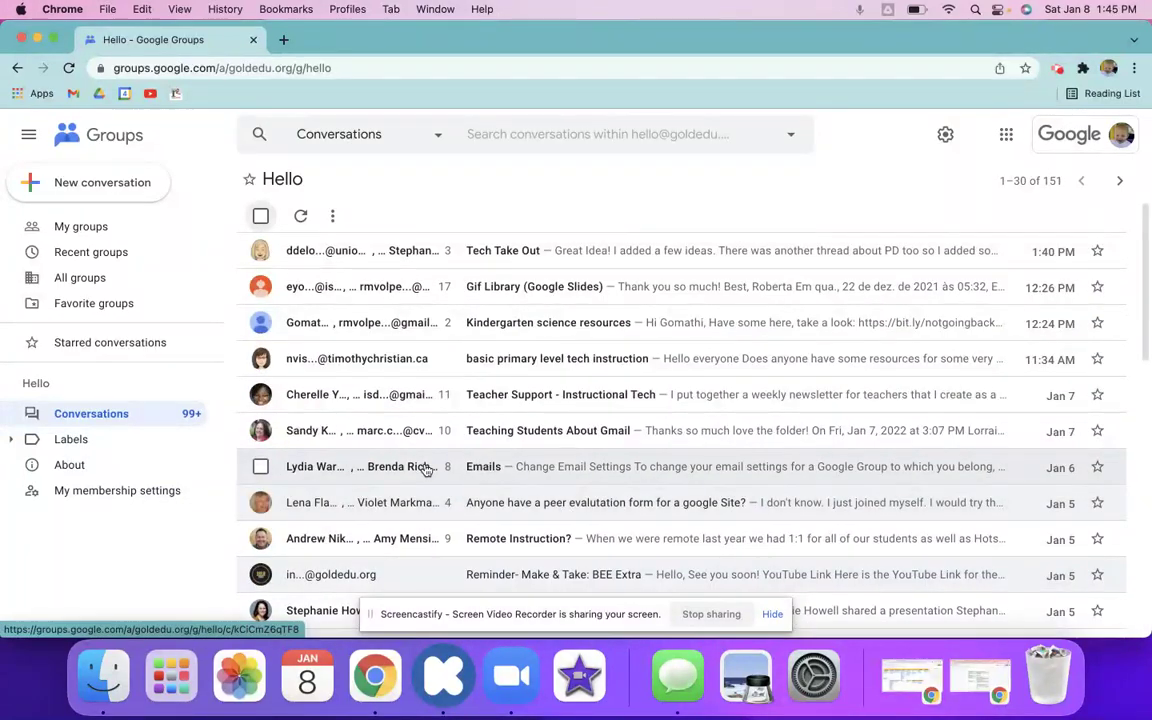
- Read through the Emails conversation's replies down to the Change Email Settings reply
left_click(490, 476)
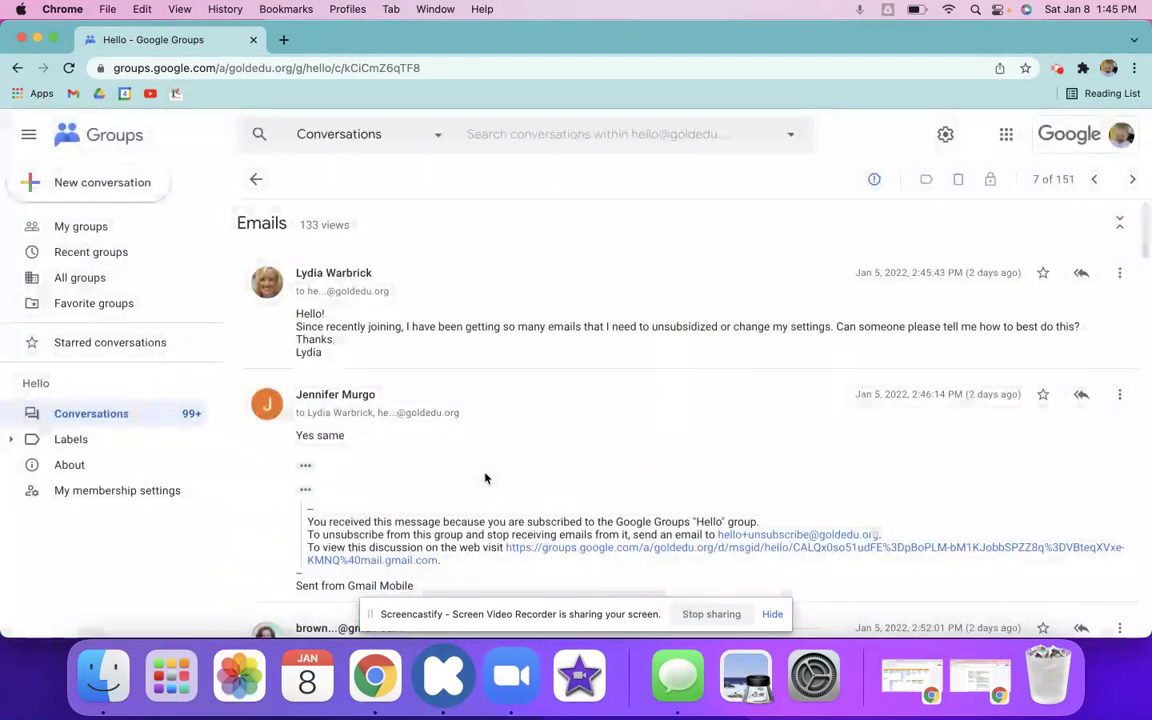
scroll(487, 477, "down", 4)
scroll(486, 478, "down", 5)
scroll(486, 478, "down", 4)
scroll(486, 478, "up", 2)
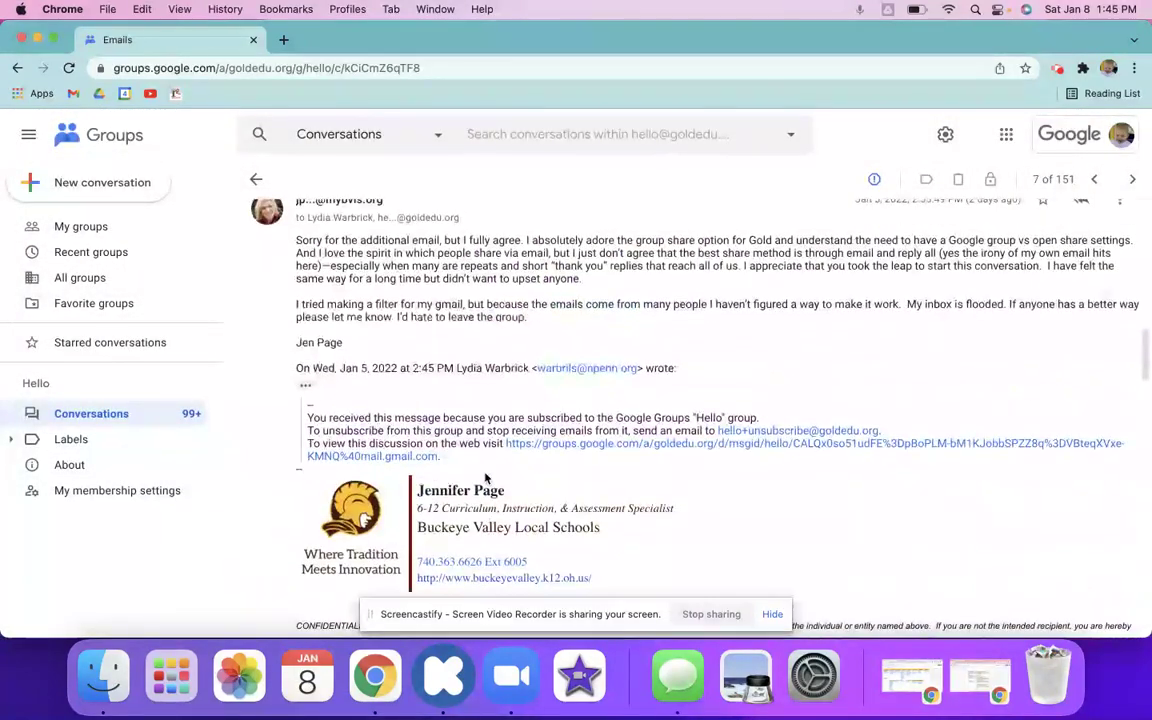
scroll(486, 478, "down", 3)
scroll(486, 478, "down", 3)
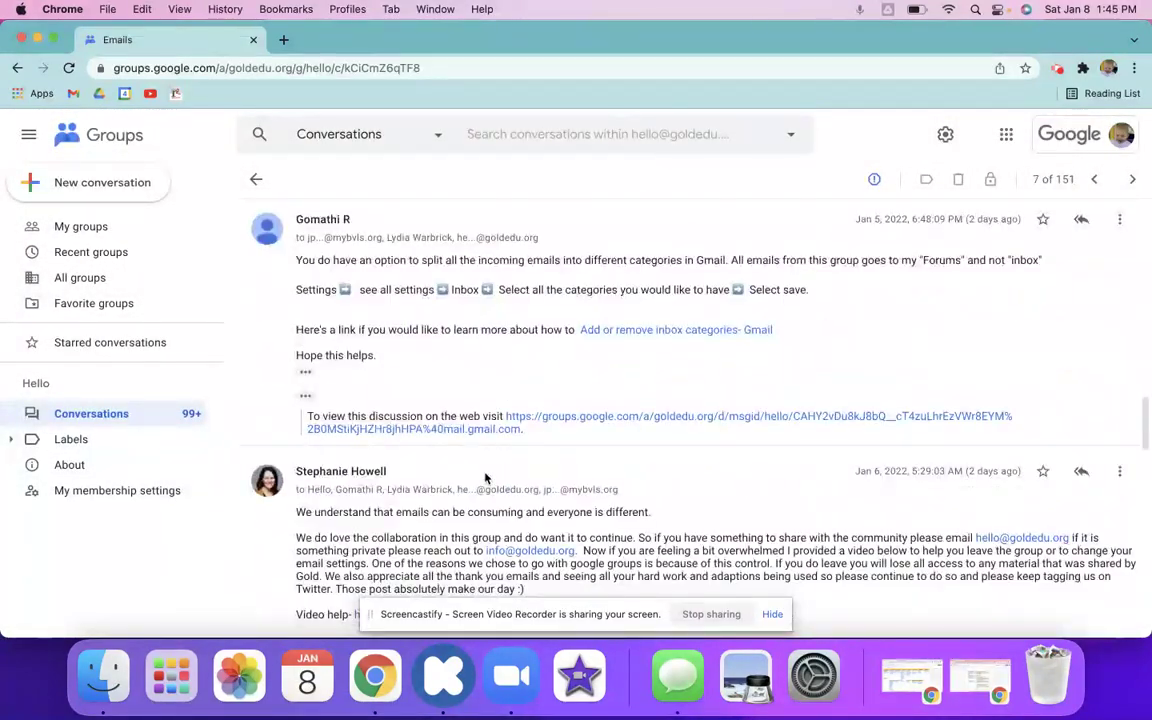
scroll(486, 478, "down", 3)
scroll(486, 478, "down", 4)
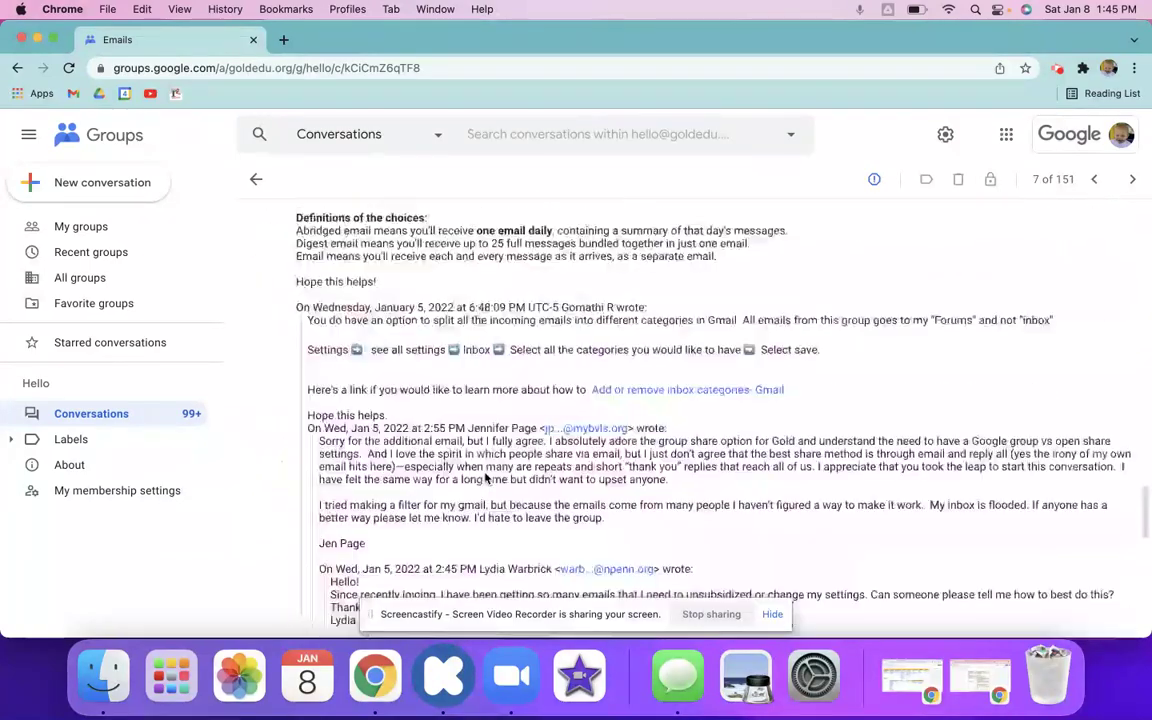
scroll(486, 478, "up", 1)
scroll(486, 478, "up", 2)
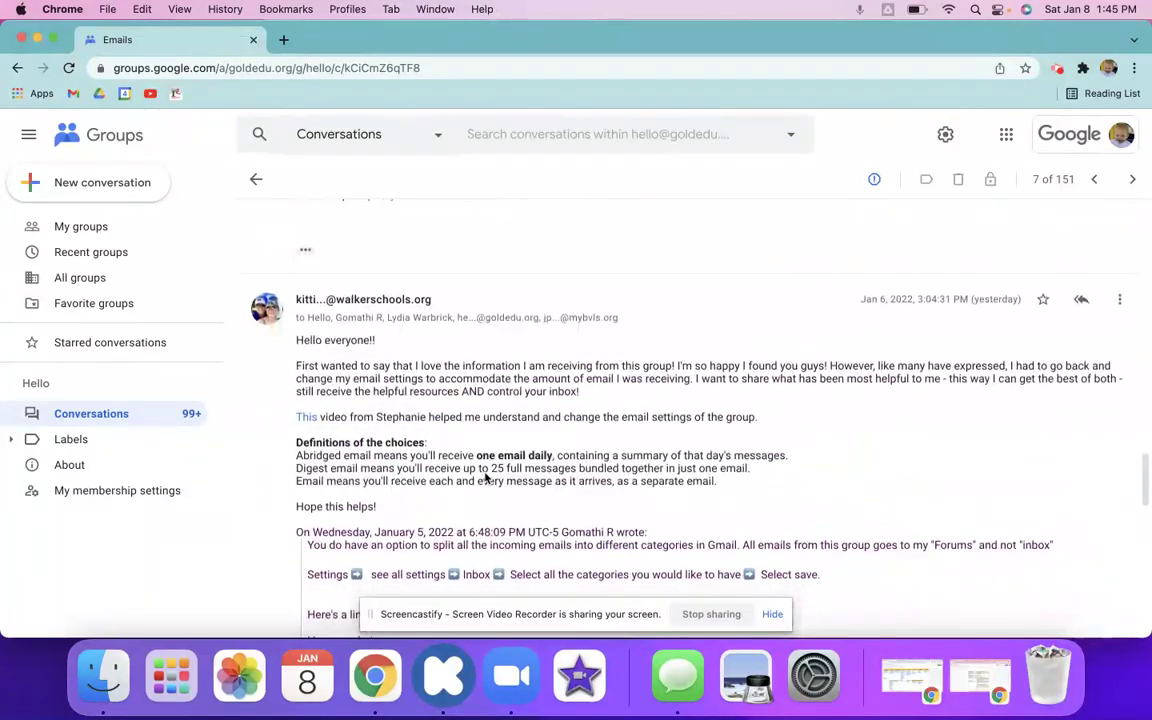
scroll(486, 476, "down", 10)
scroll(486, 476, "down", 2)
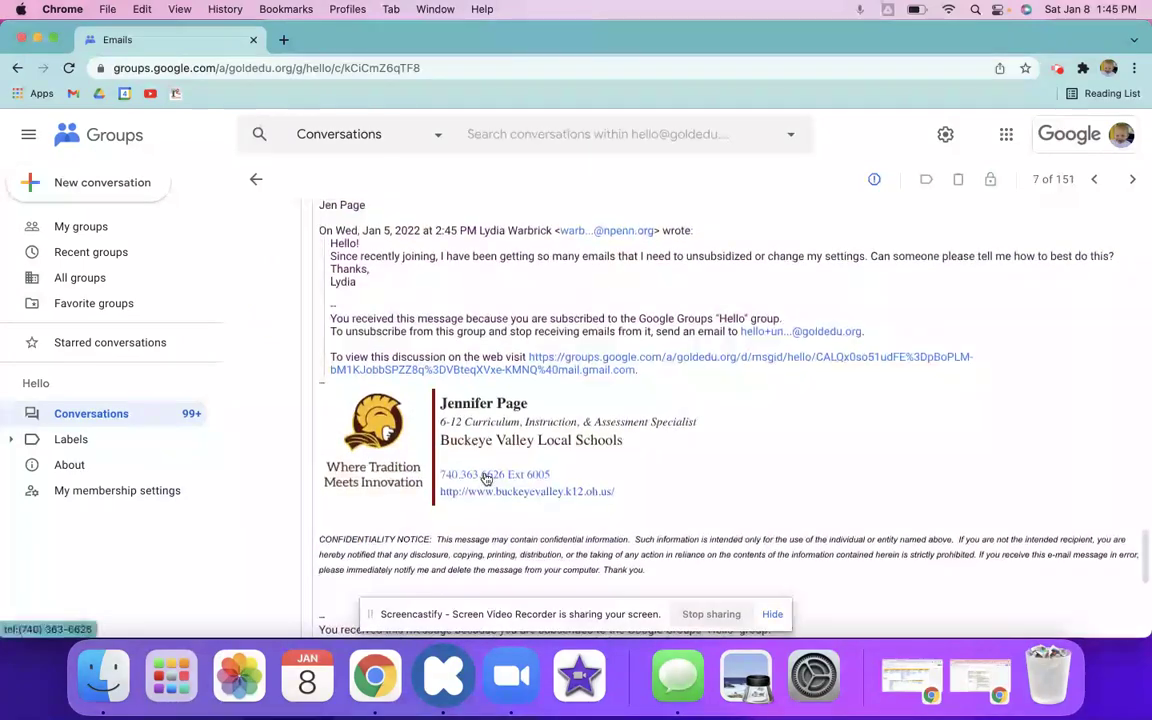
scroll(486, 476, "up", 10)
scroll(430, 480, "up", 1)
scroll(400, 440, "down", 3)
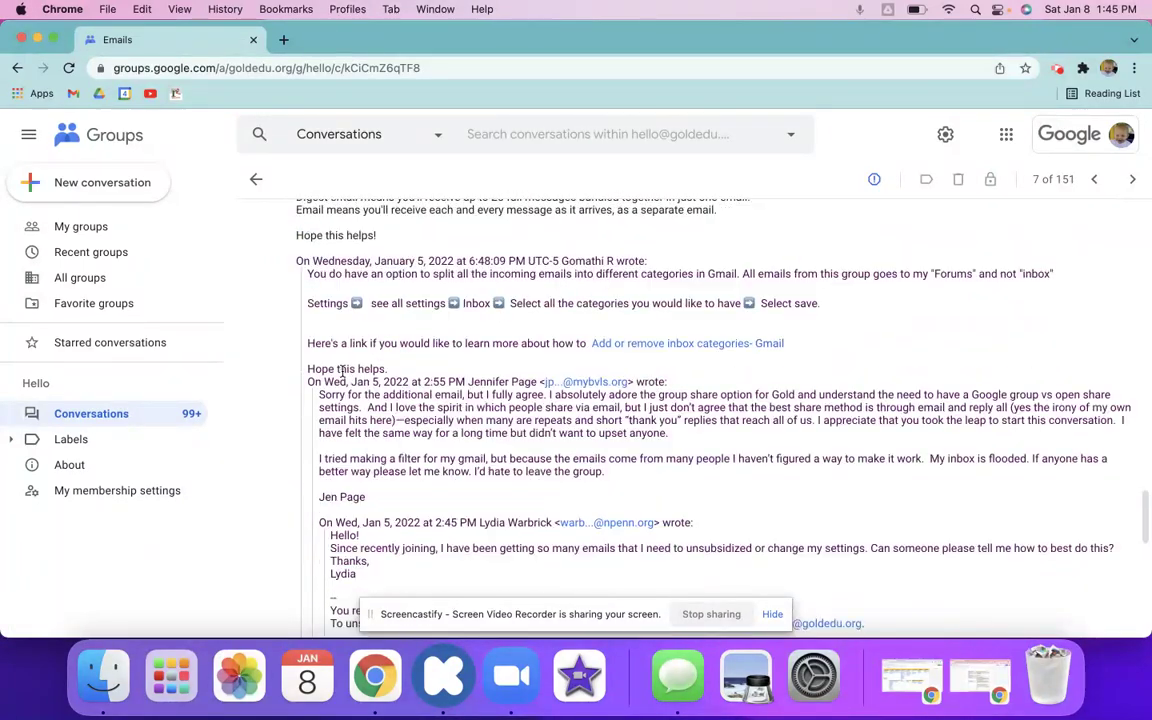
scroll(342, 371, "up", 5)
scroll(346, 345, "up", 1)
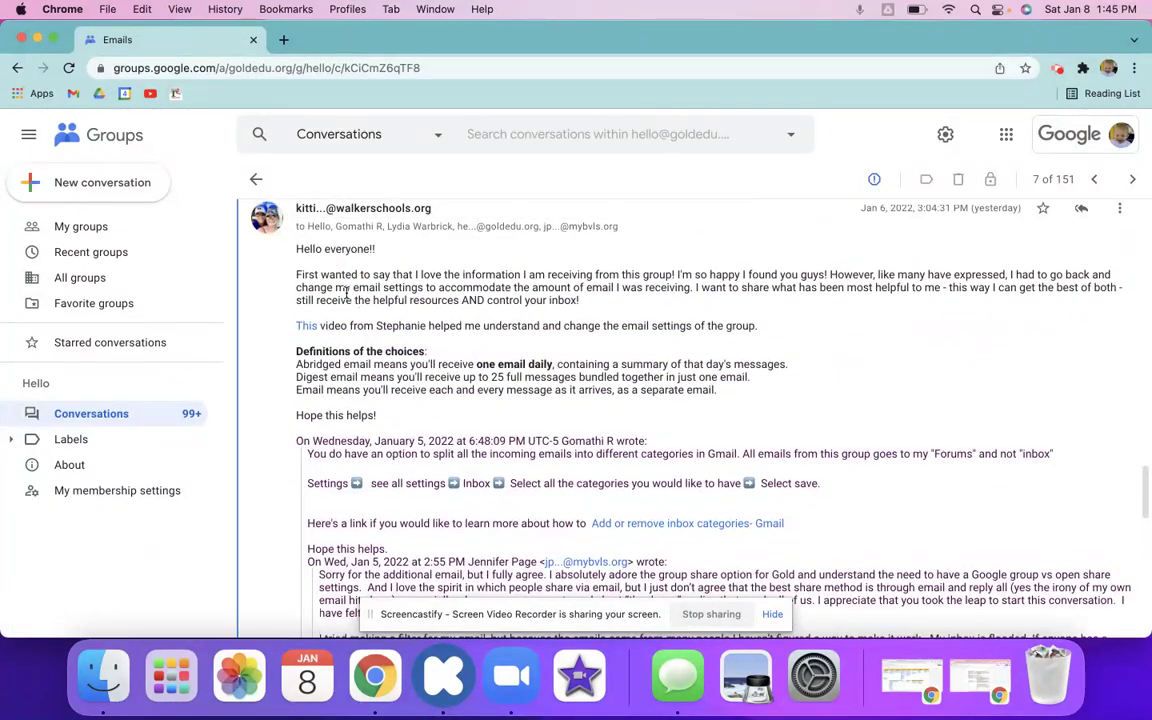
scroll(347, 300, "down", 3)
scroll(345, 360, "down", 10)
scroll(343, 415, "down", 1)
scroll(342, 414, "down", 1)
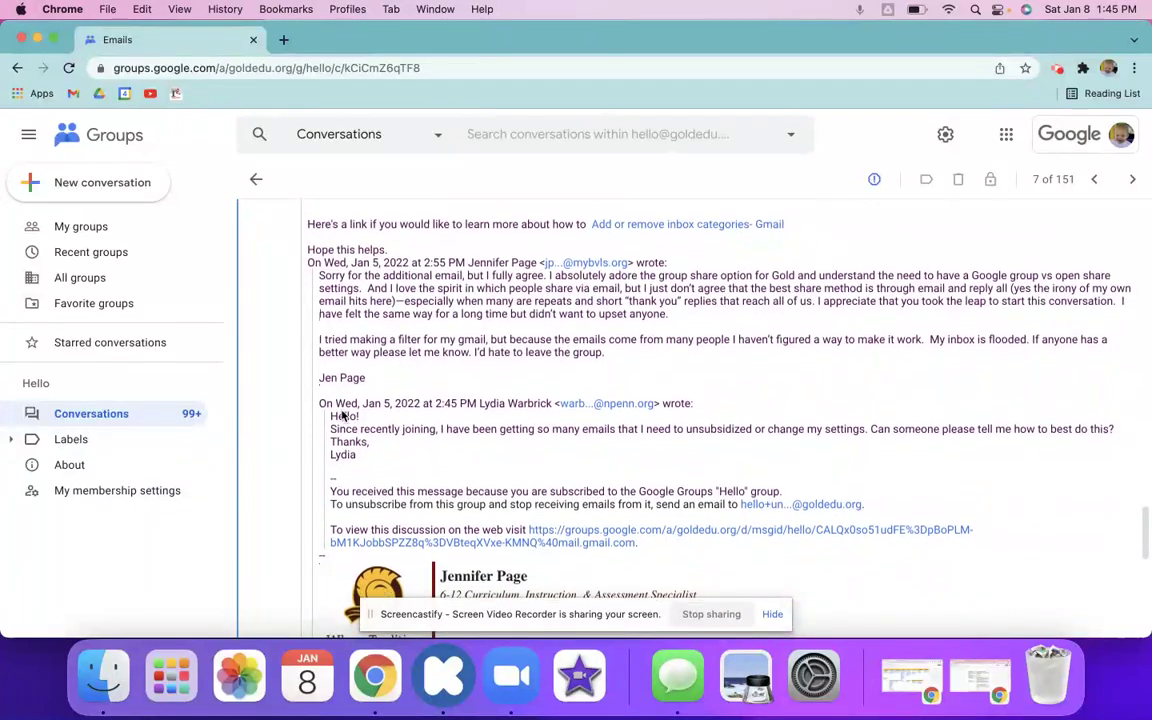
scroll(342, 413, "down", 7)
scroll(342, 412, "down", 12)
scroll(341, 410, "down", 9)
scroll(342, 410, "down", 1)
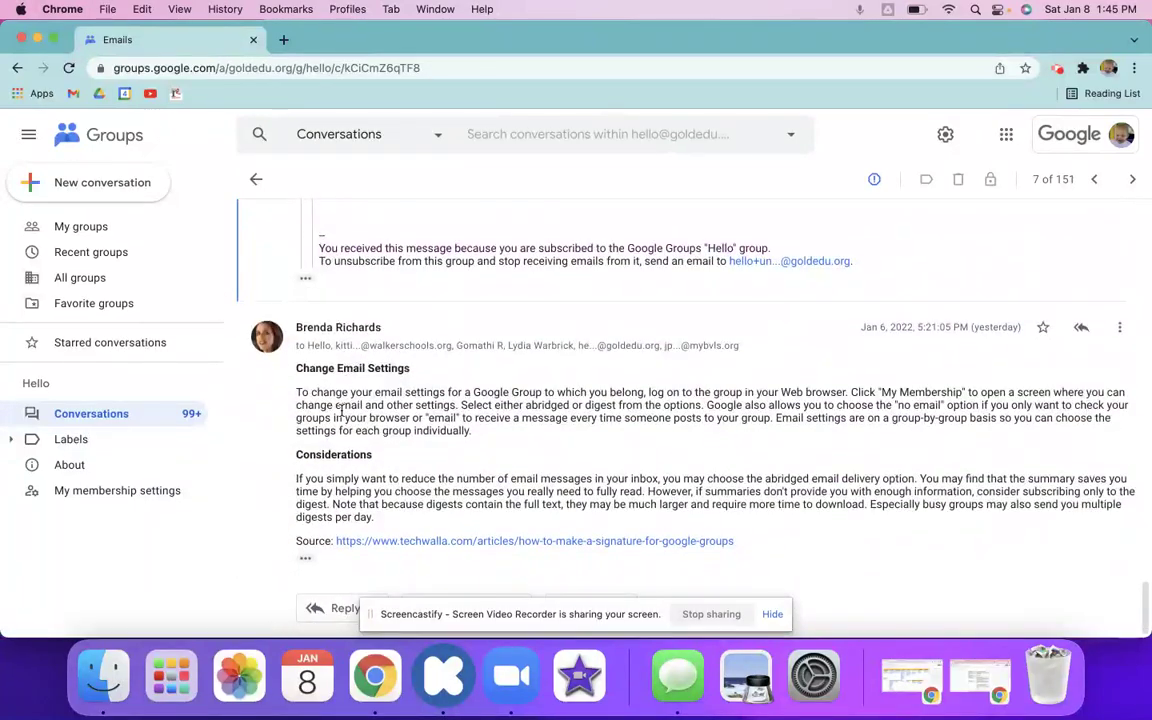
triple_click(424, 406)
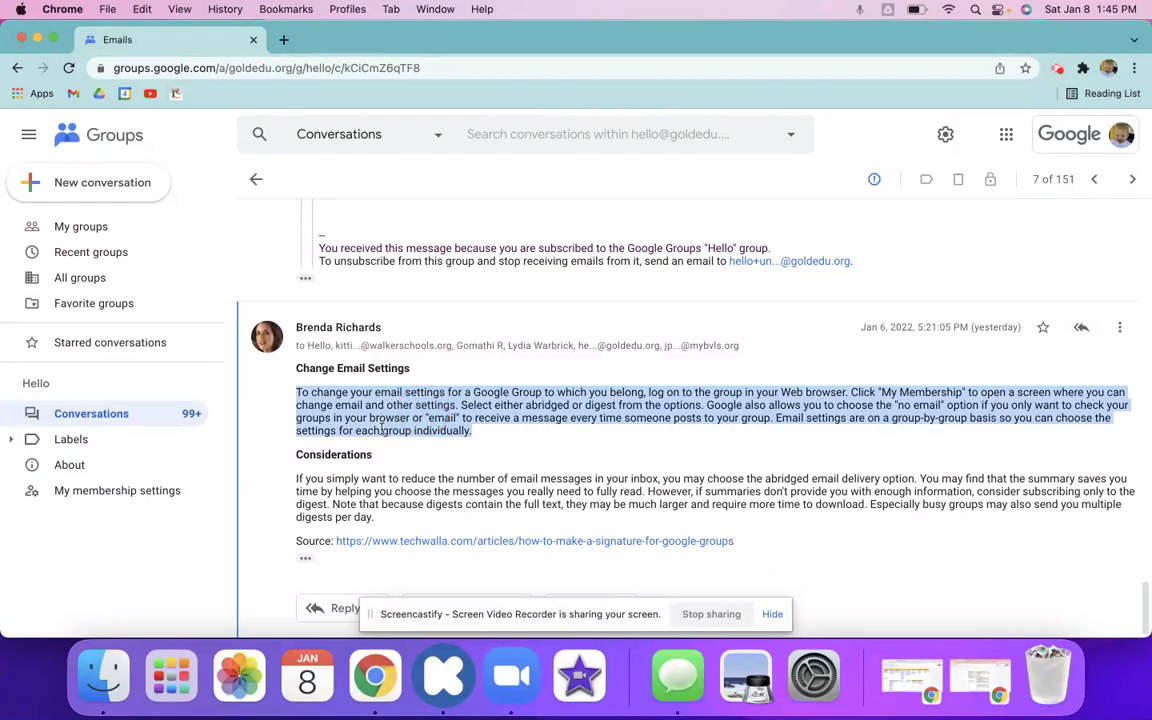
scroll(383, 428, "up", 2)
scroll(383, 428, "up", 1)
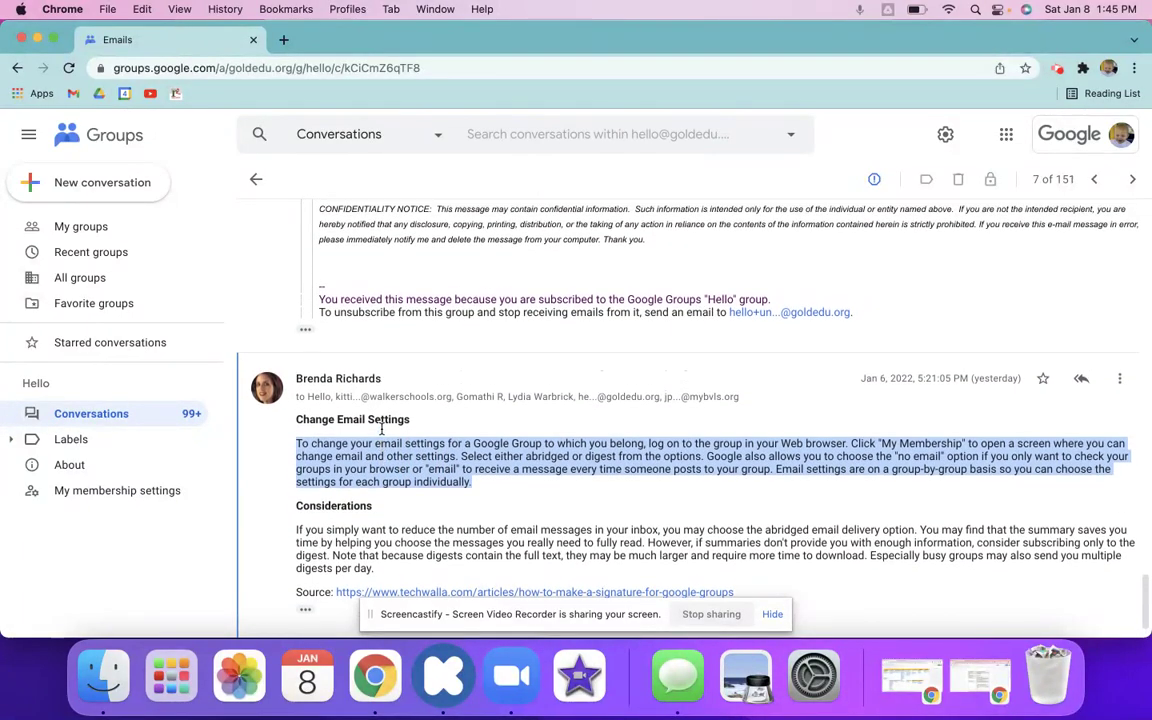
scroll(383, 428, "up", 5)
scroll(383, 428, "up", 5)
scroll(381, 428, "up", 1)
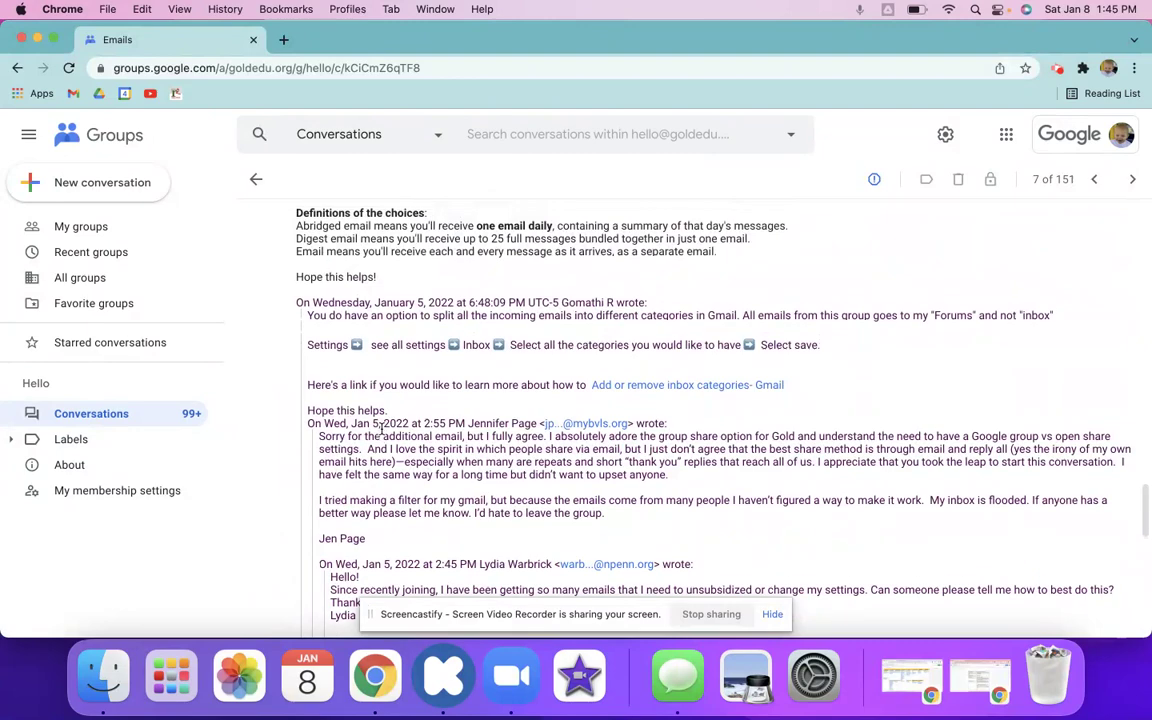
scroll(381, 428, "up", 5)
scroll(381, 433, "up", 1)
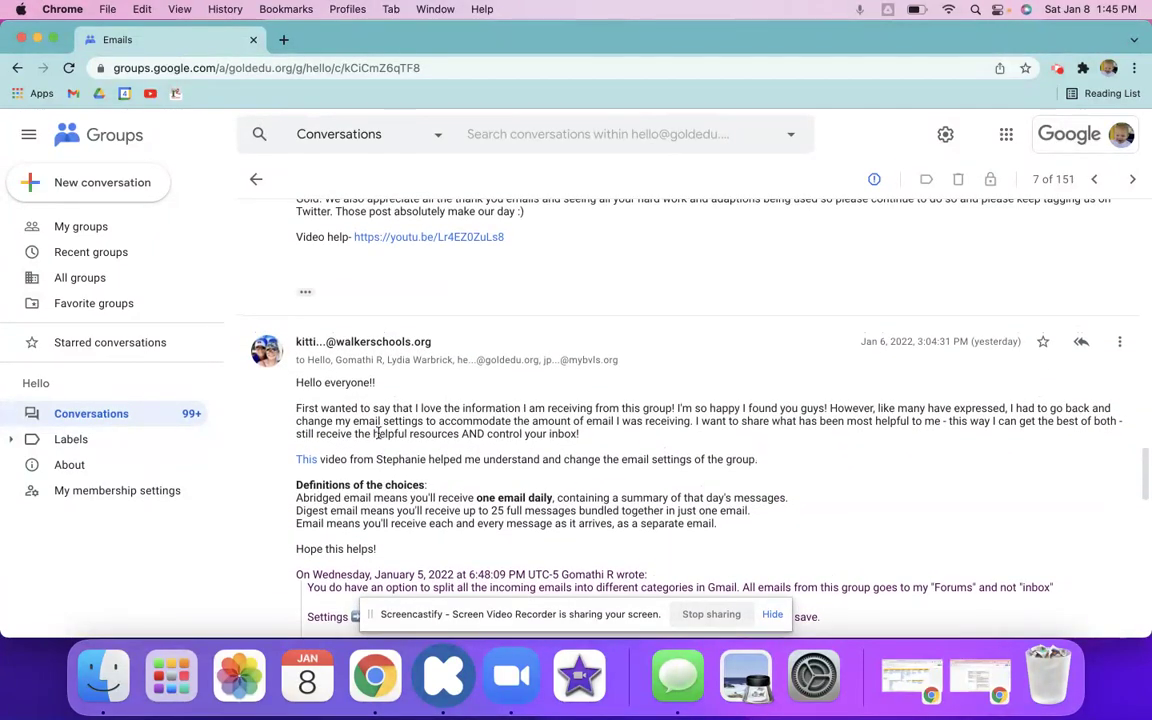
left_click(297, 500)
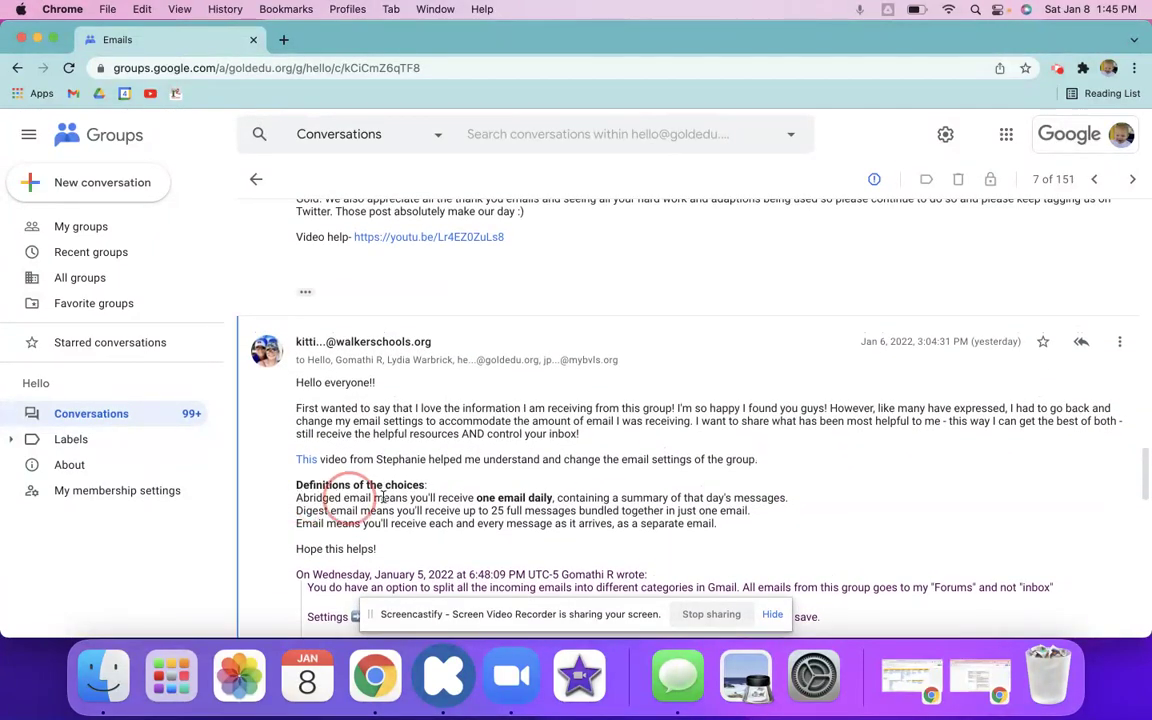
triple_click(473, 497)
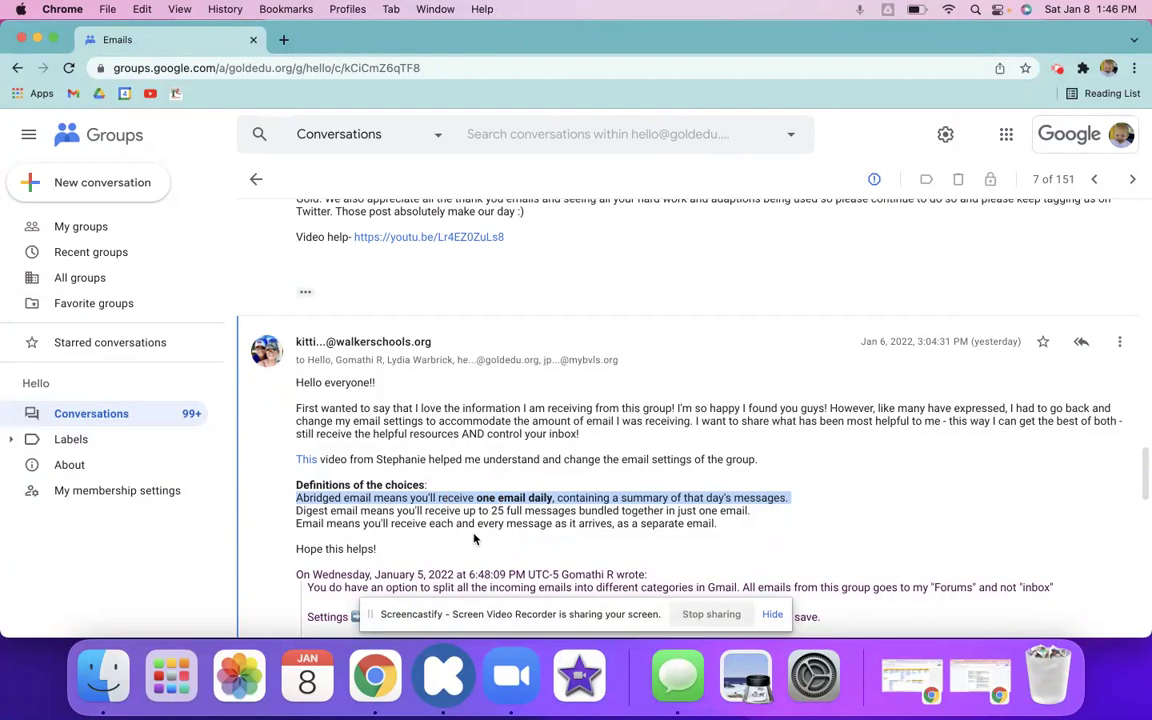
scroll(474, 539, "down", 3)
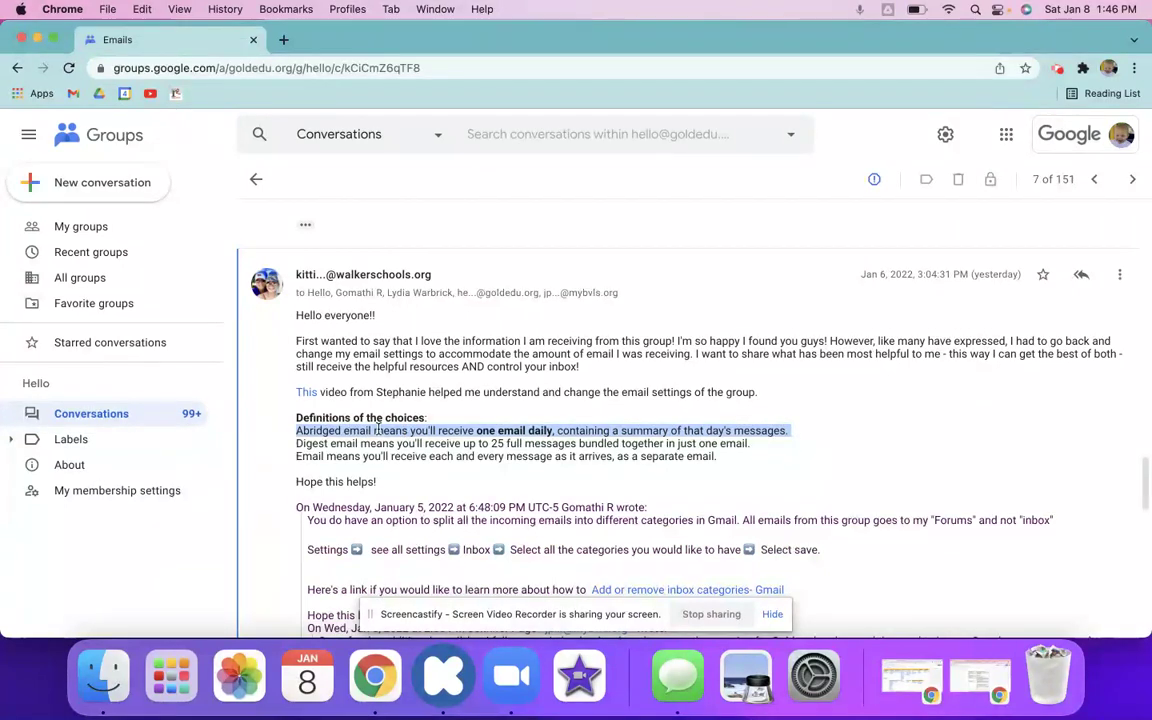
triple_click(312, 447)
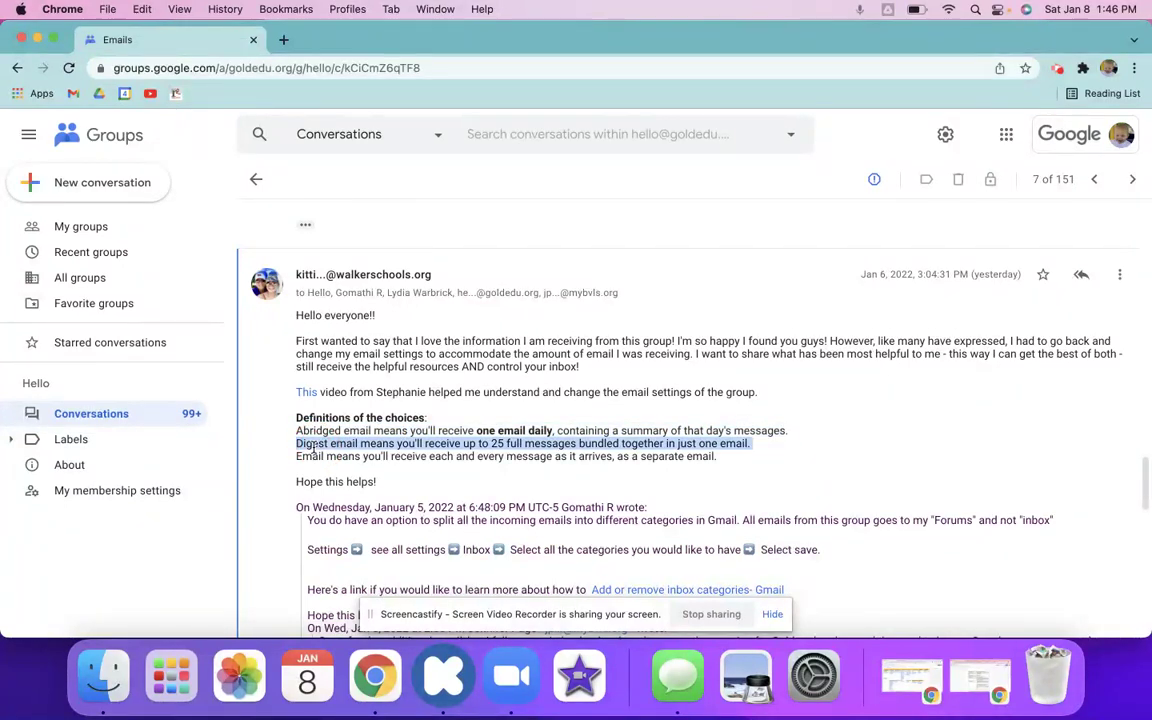
triple_click(384, 459)
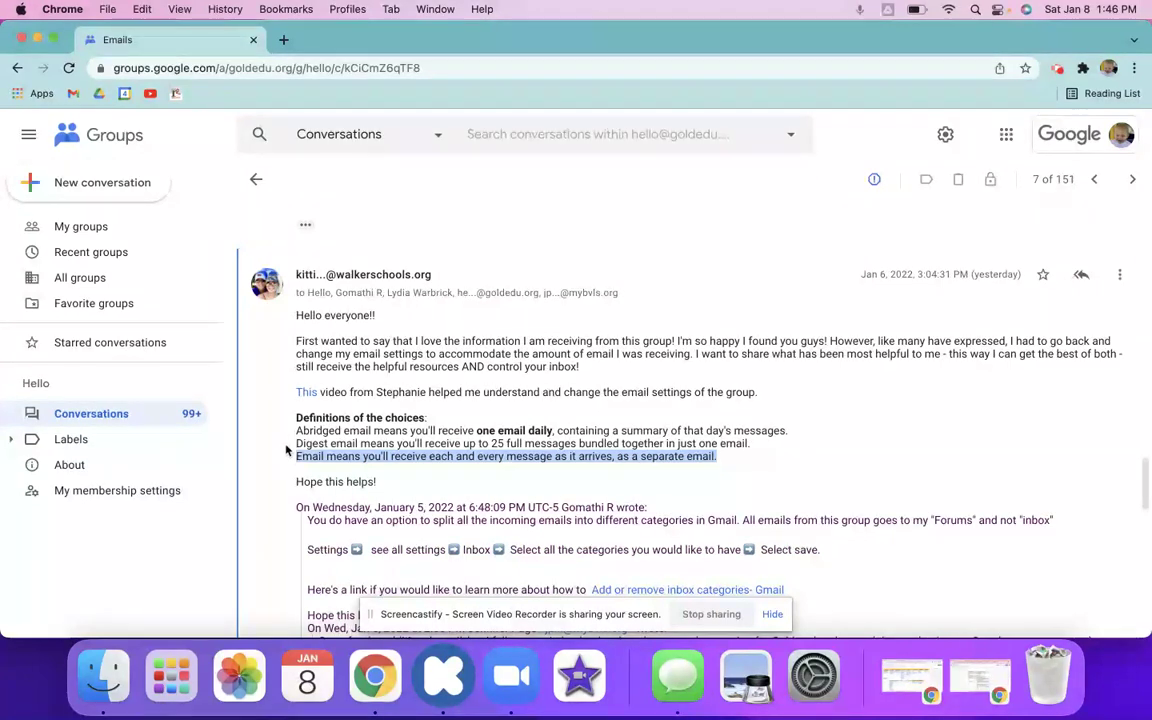
mouse_move(303, 416)
left_mouse_down()
mouse_move(398, 413)
mouse_move(665, 447)
left_mouse_up()
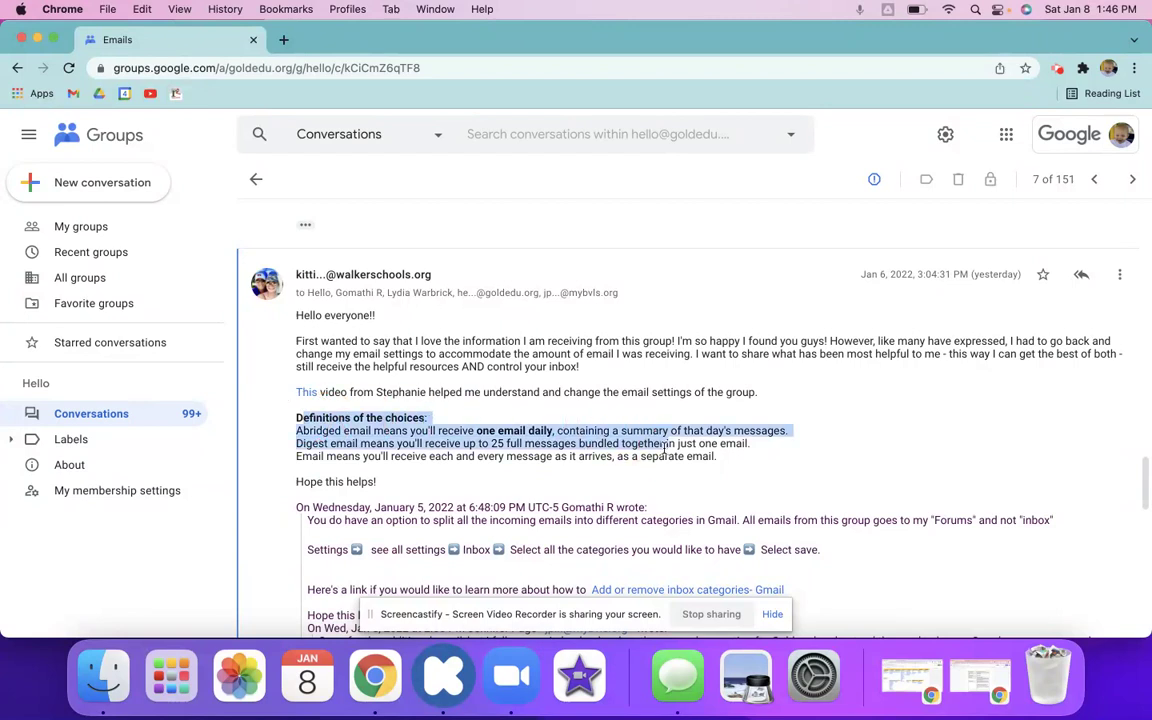
left_click(688, 457)
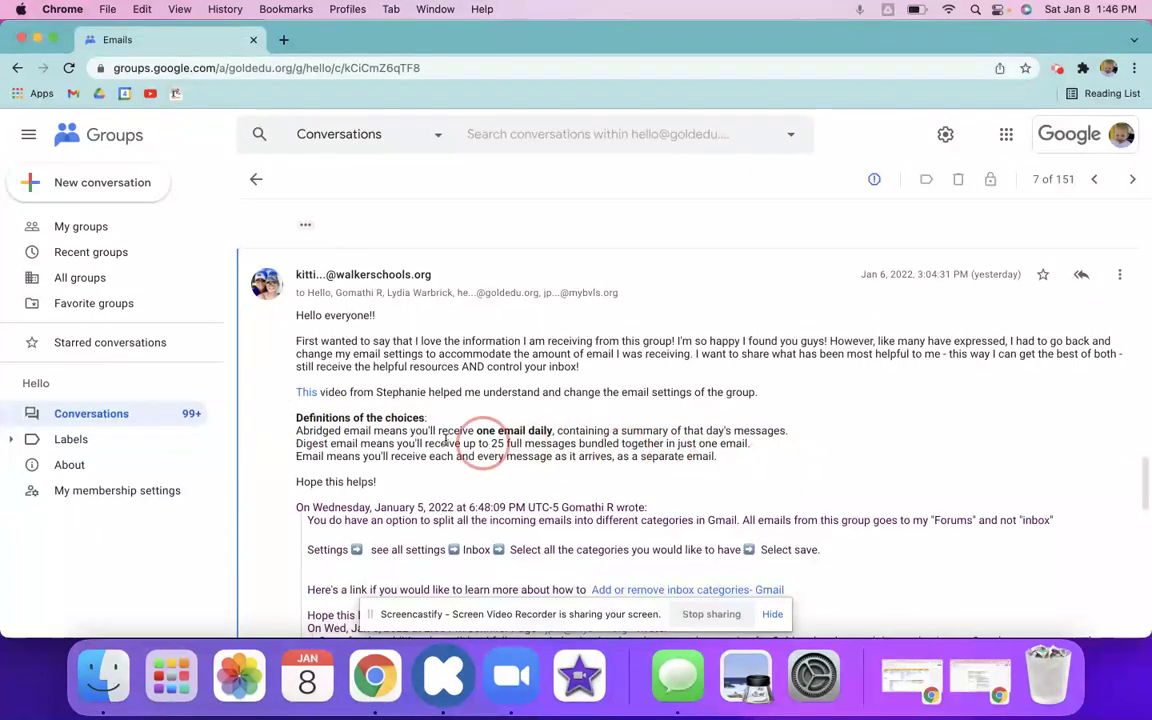
left_click(297, 418)
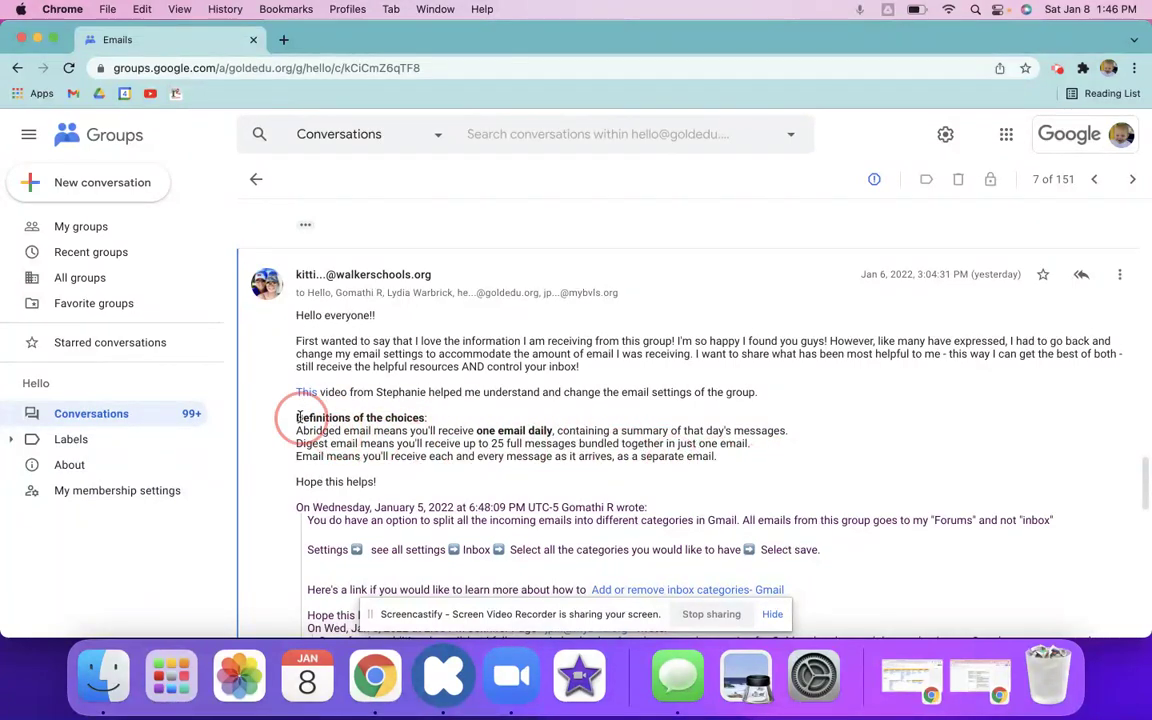
left_click(786, 502)
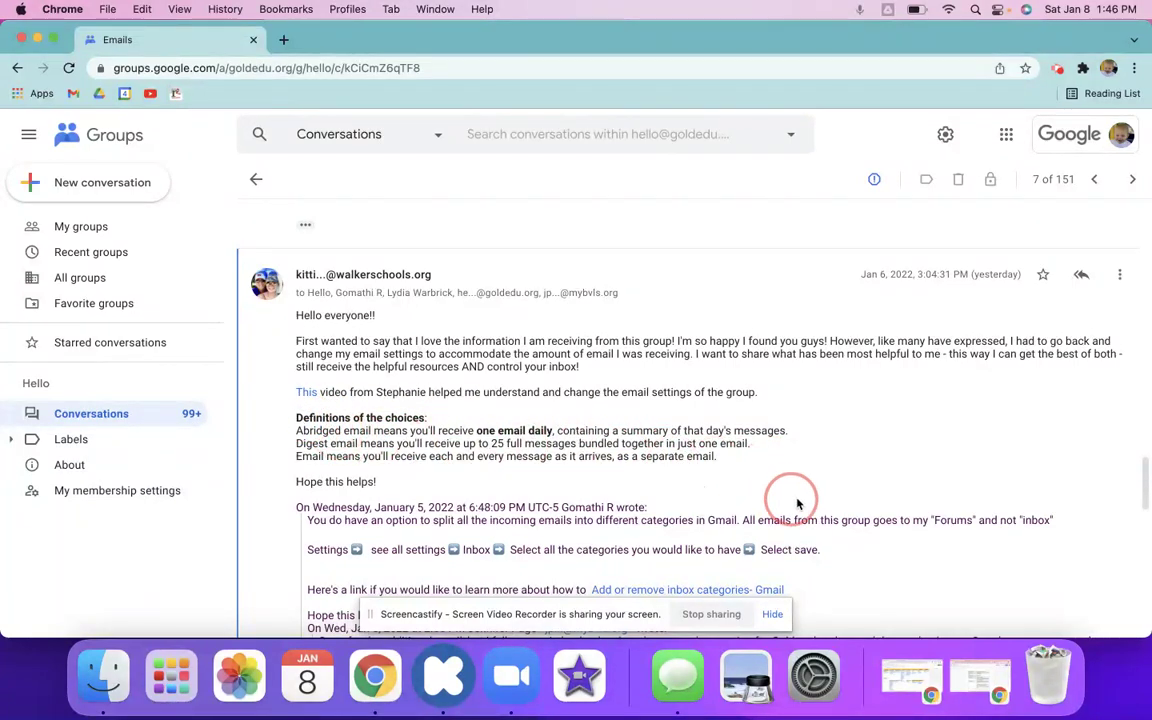
triple_click(332, 428)
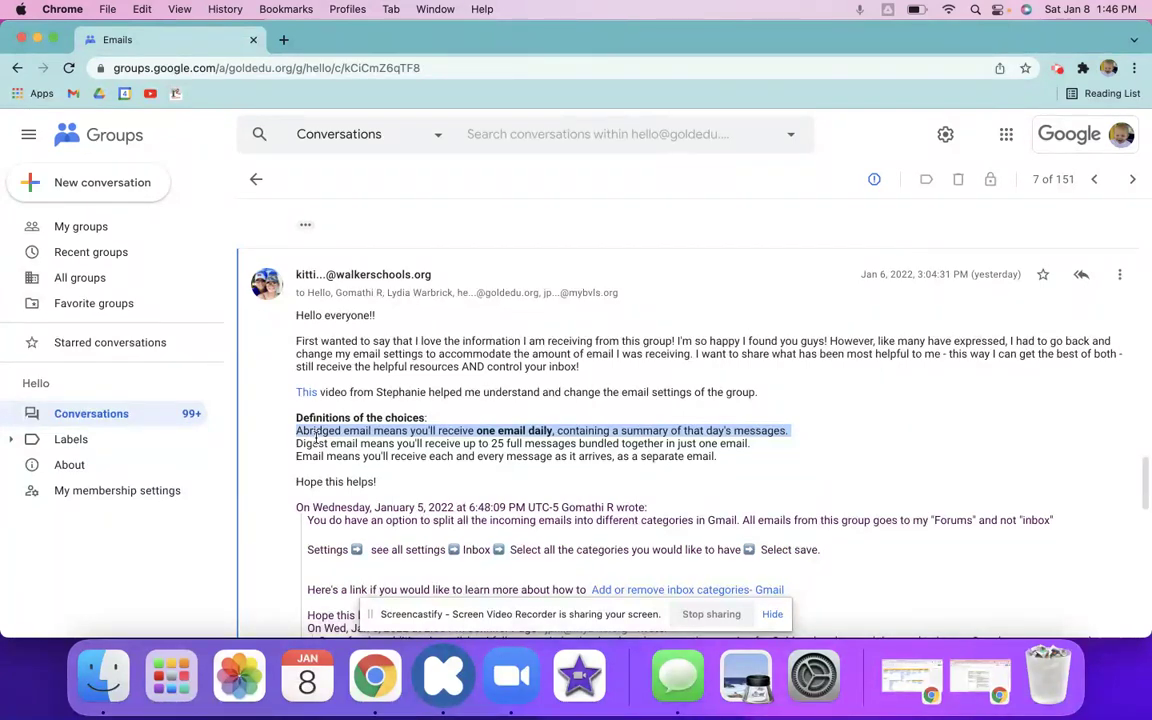
left_click(318, 443)
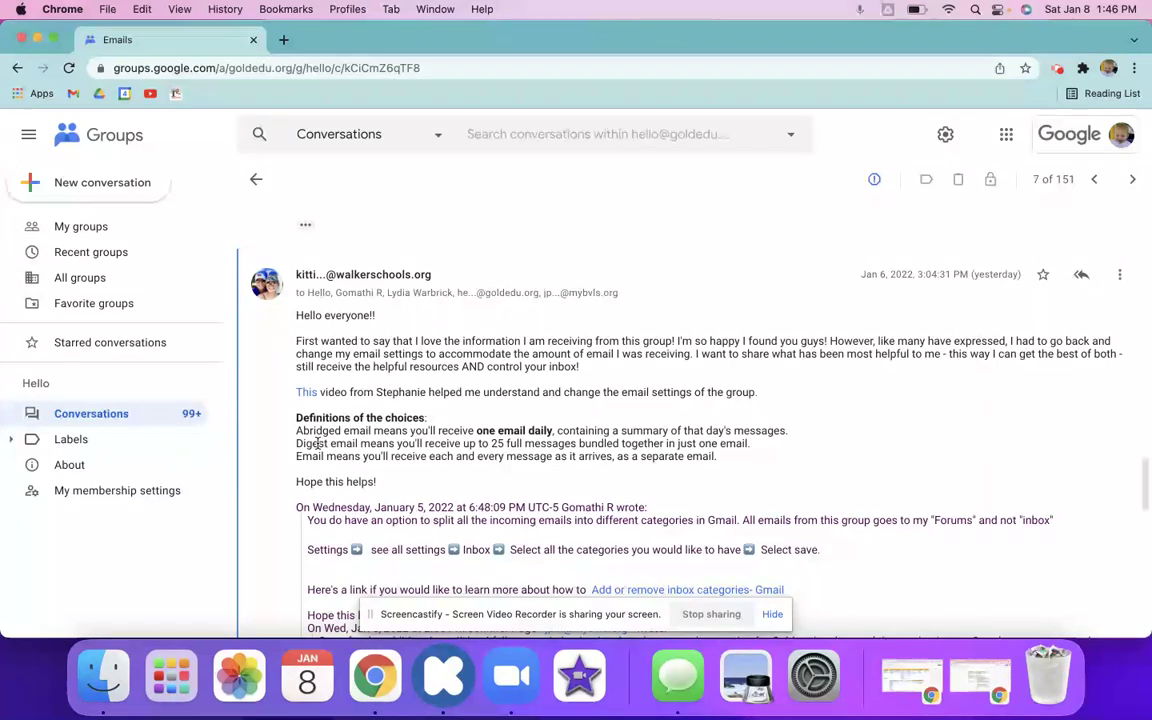
triple_click(325, 458)
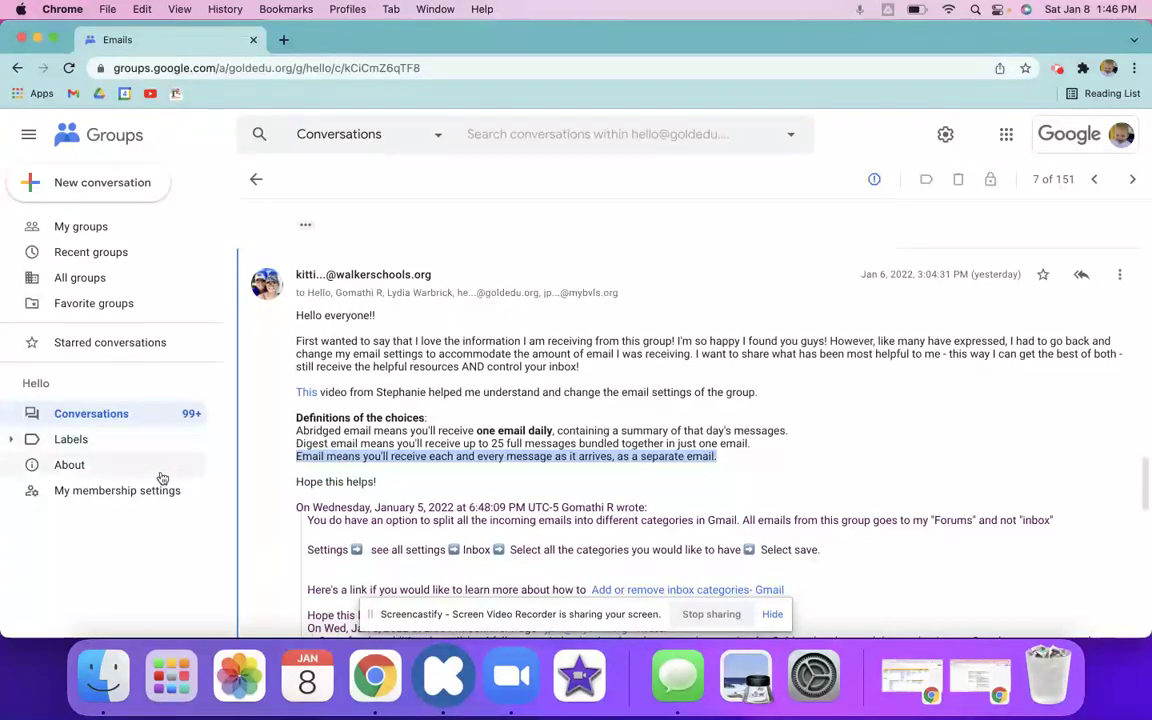
- Review the subscription delivery choices in My membership settings, keeping Each email
left_click(147, 466)
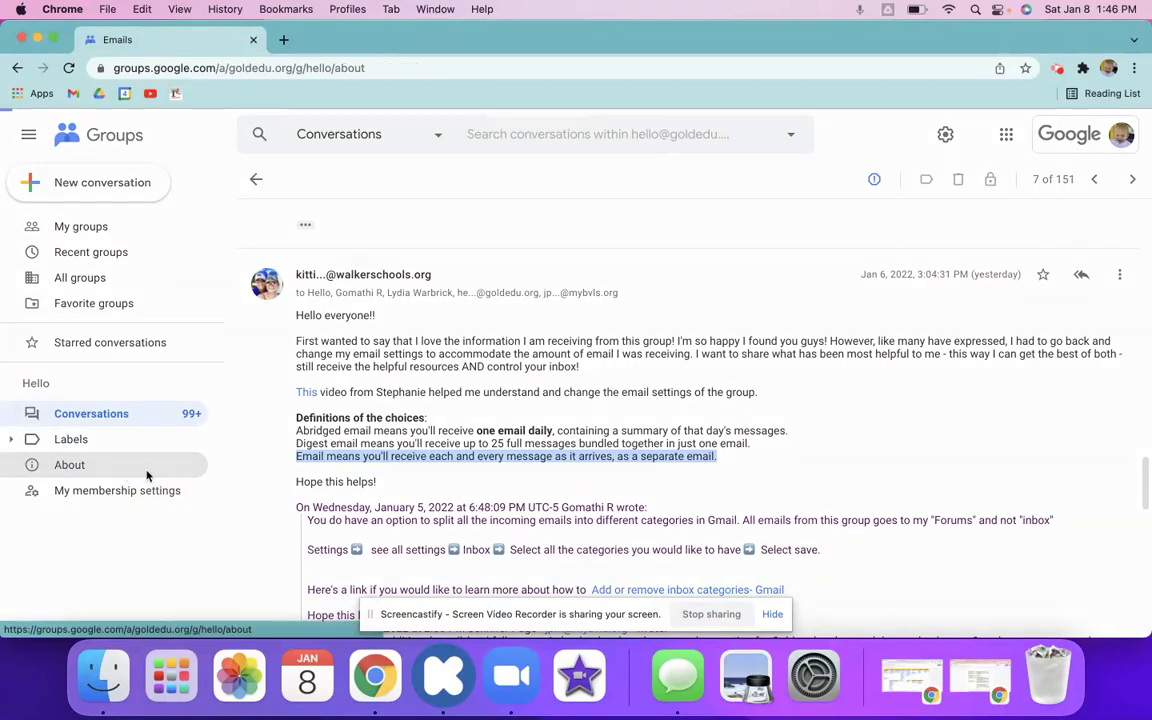
left_click(147, 497)
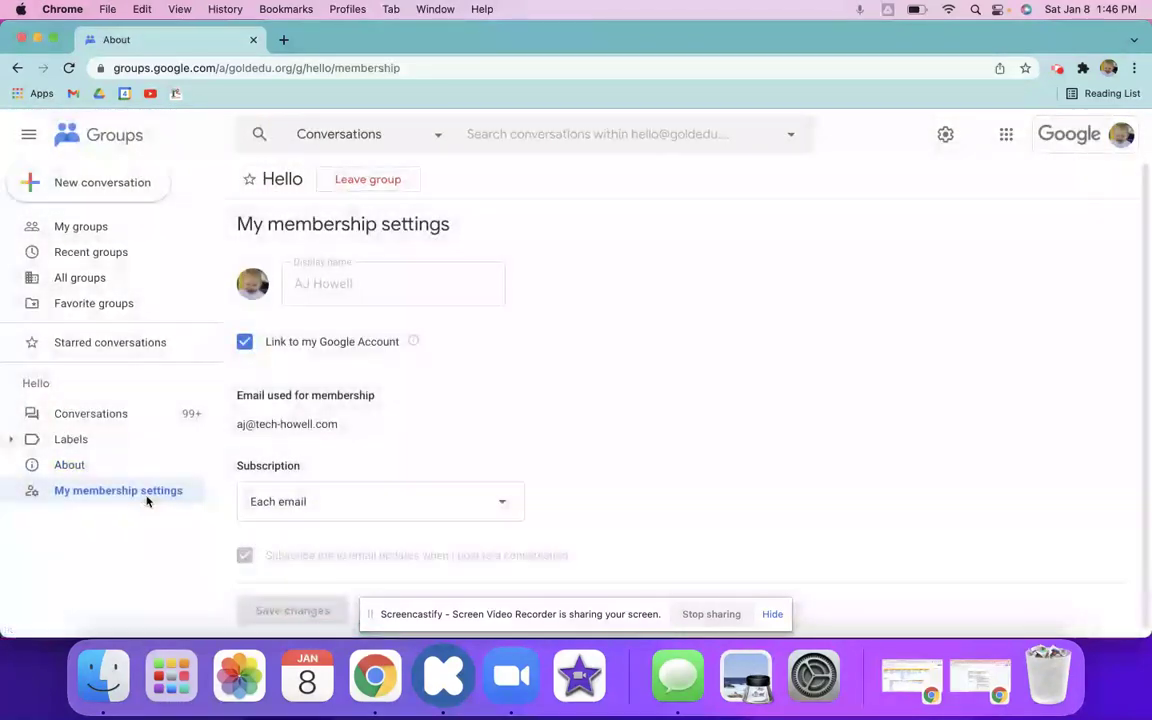
left_click(307, 500)
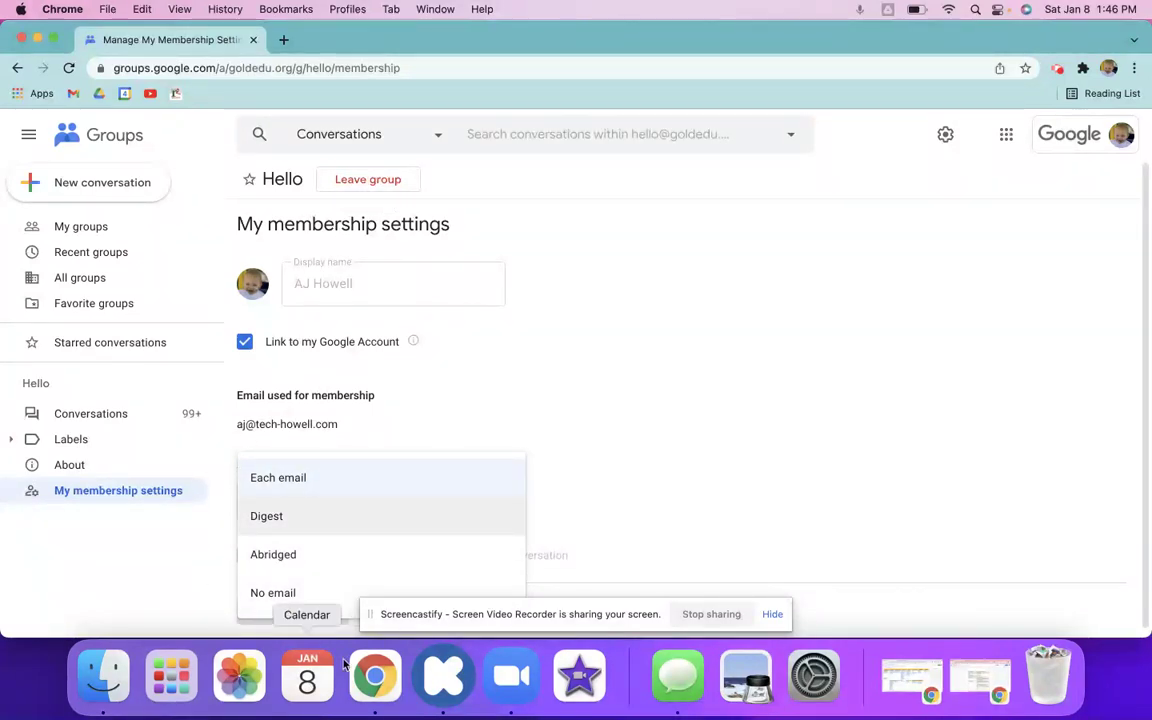
left_click(582, 496)
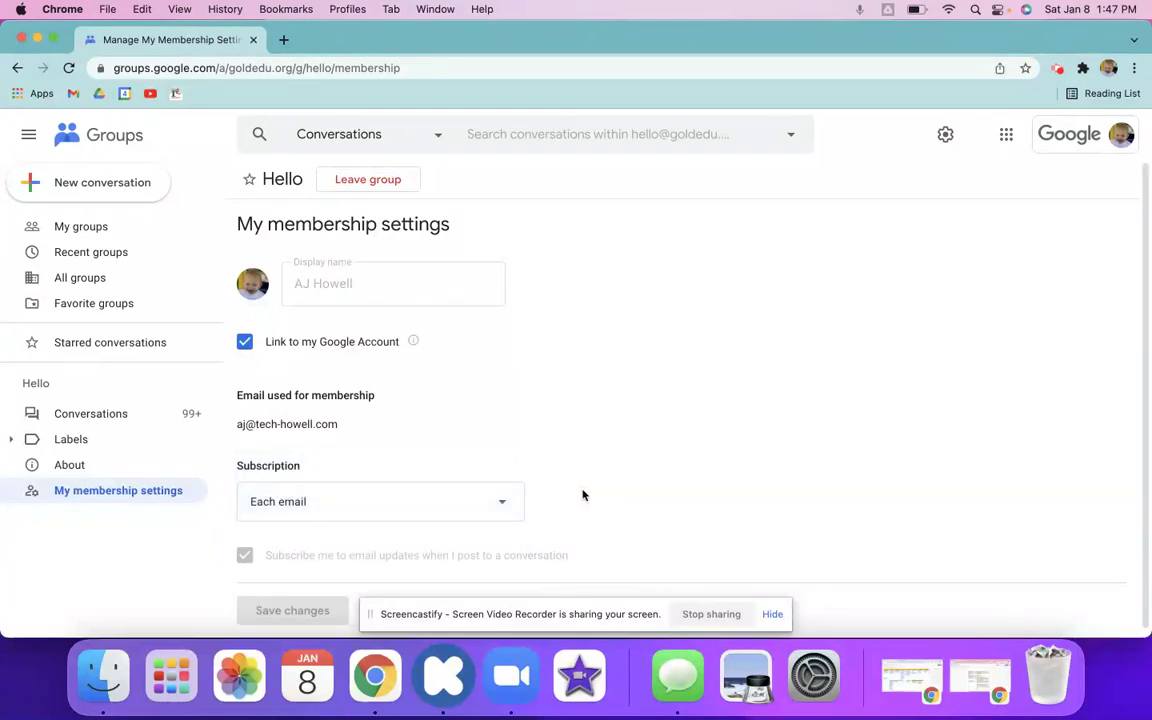
scroll(583, 494, "down", 1)
scroll(583, 494, "up", 1)
- Open the Tech Take Out conversation and star its latest reply
left_click(103, 412)
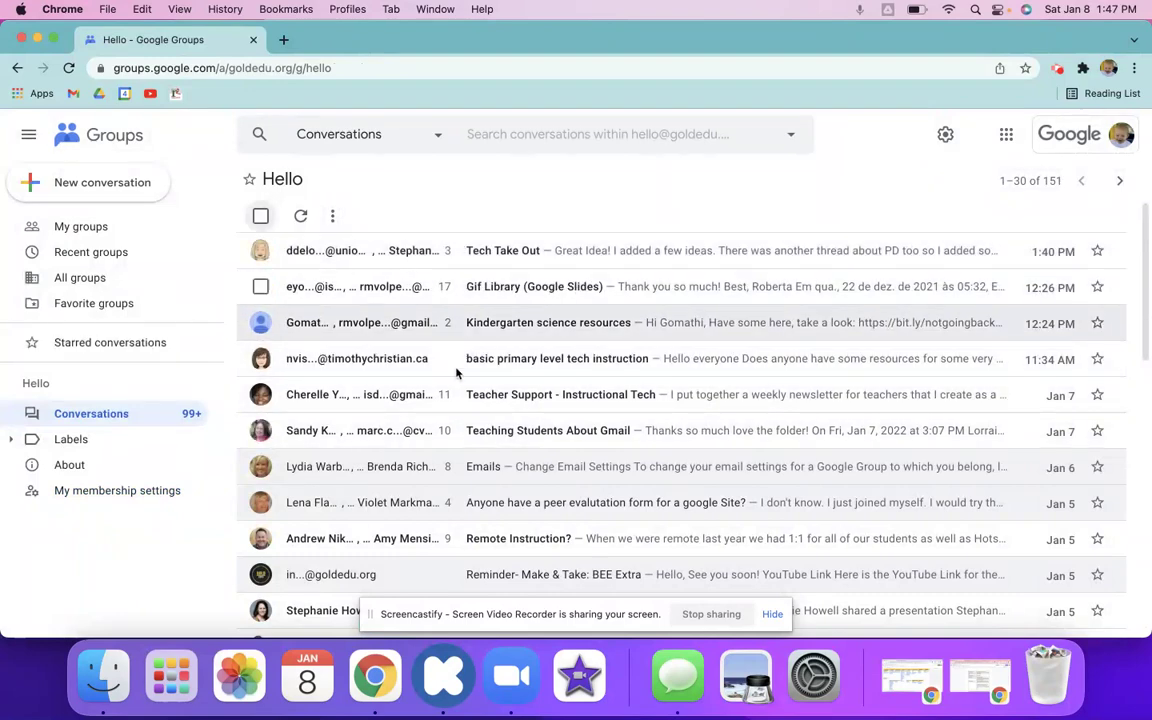
left_click(493, 258)
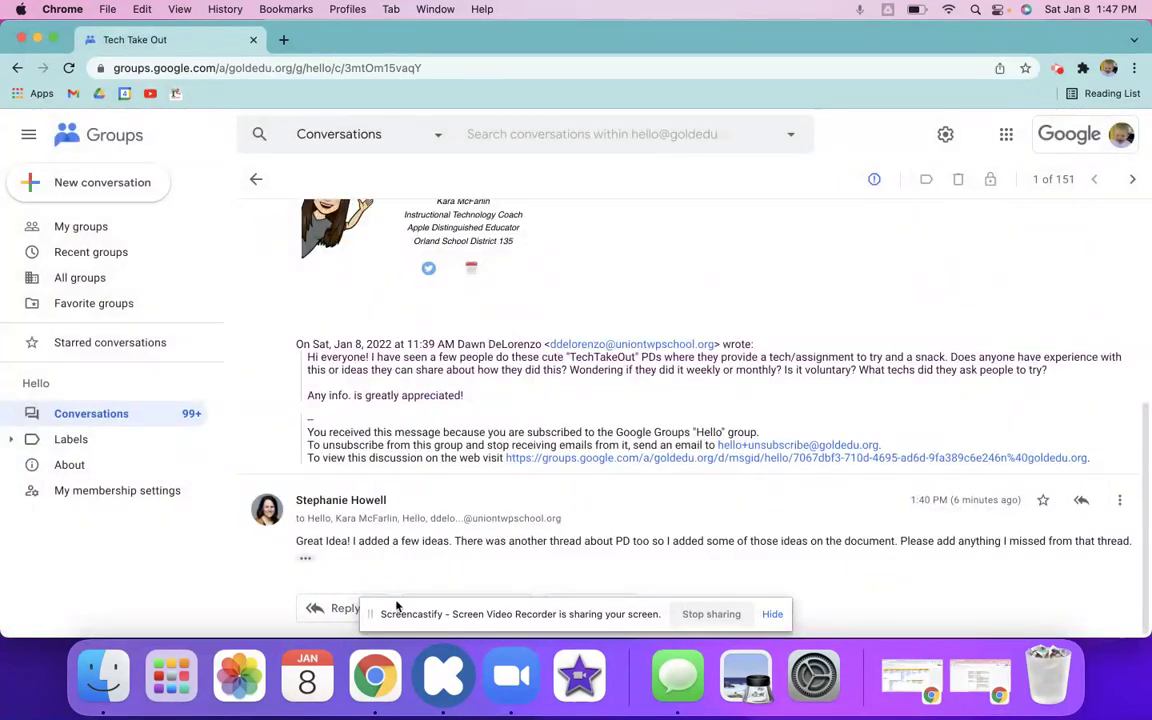
left_click_drag(397, 606, 410, 479)
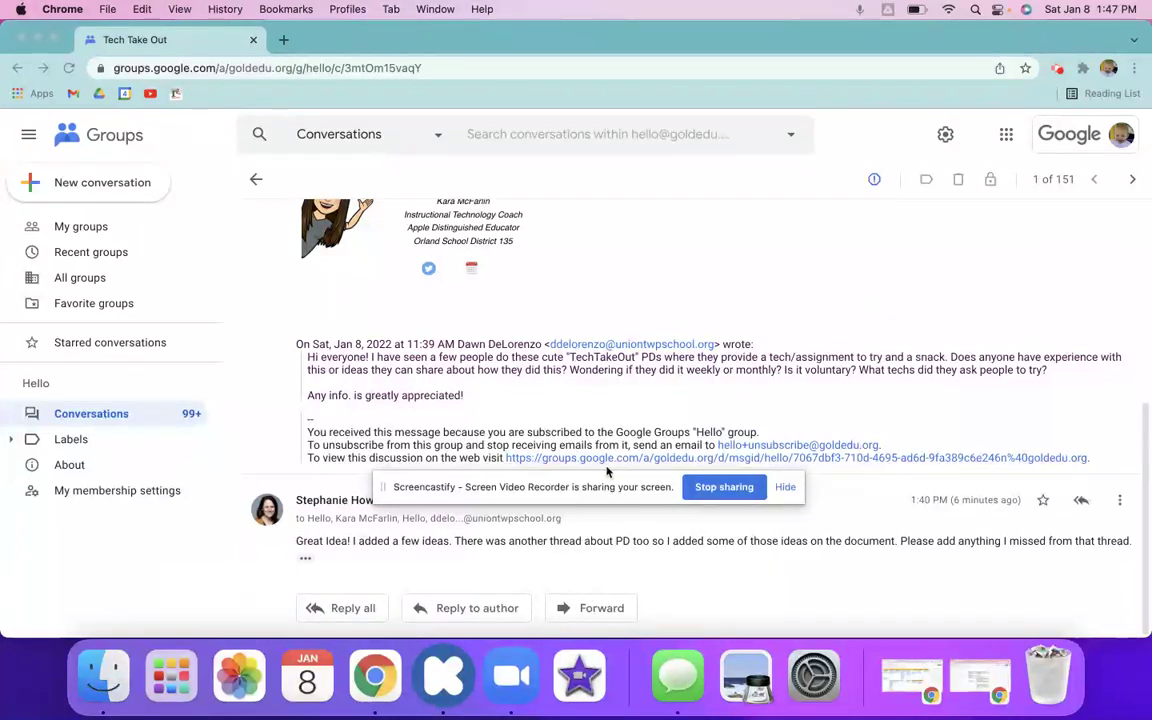
left_click(1043, 499)
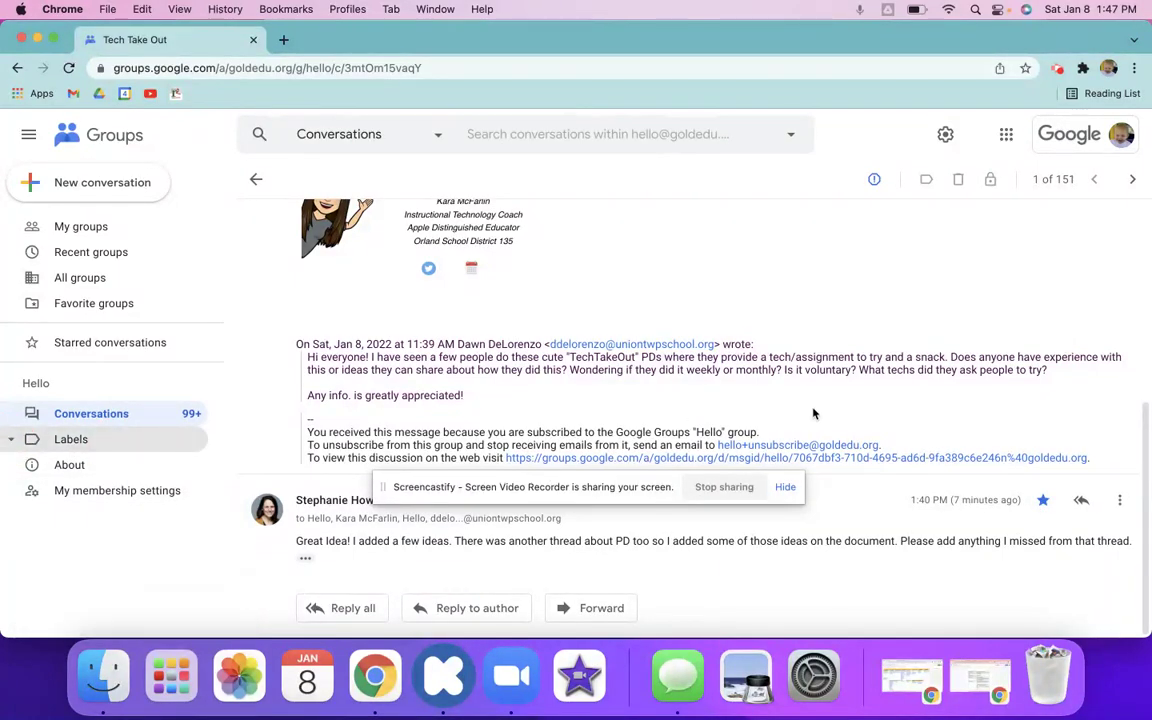
scroll(731, 365, "up", 5)
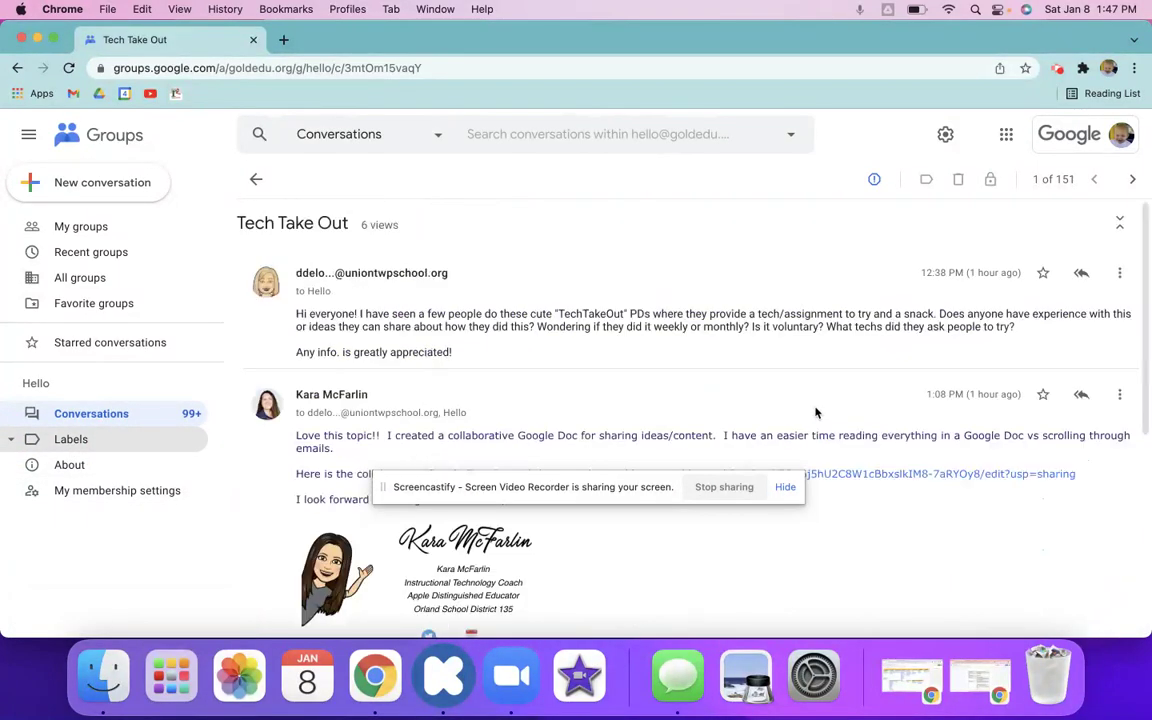
left_click(928, 180)
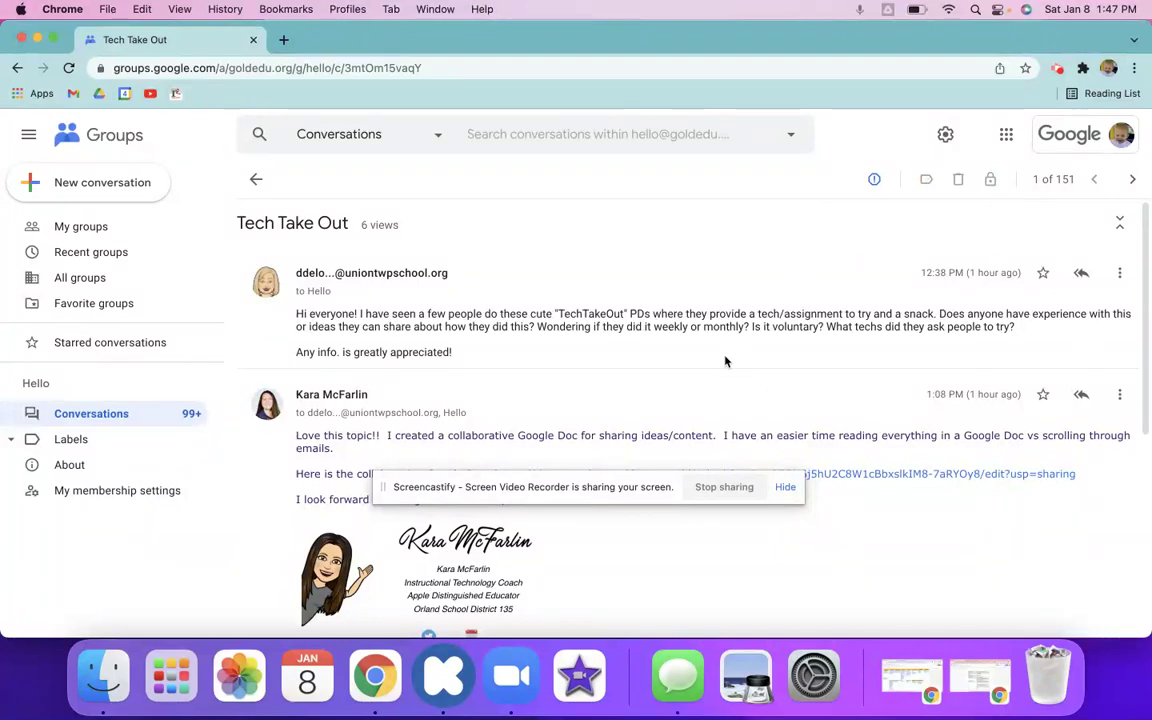
- Unstar Tech Take Out from the Hello group's conversation list
left_click(152, 412)
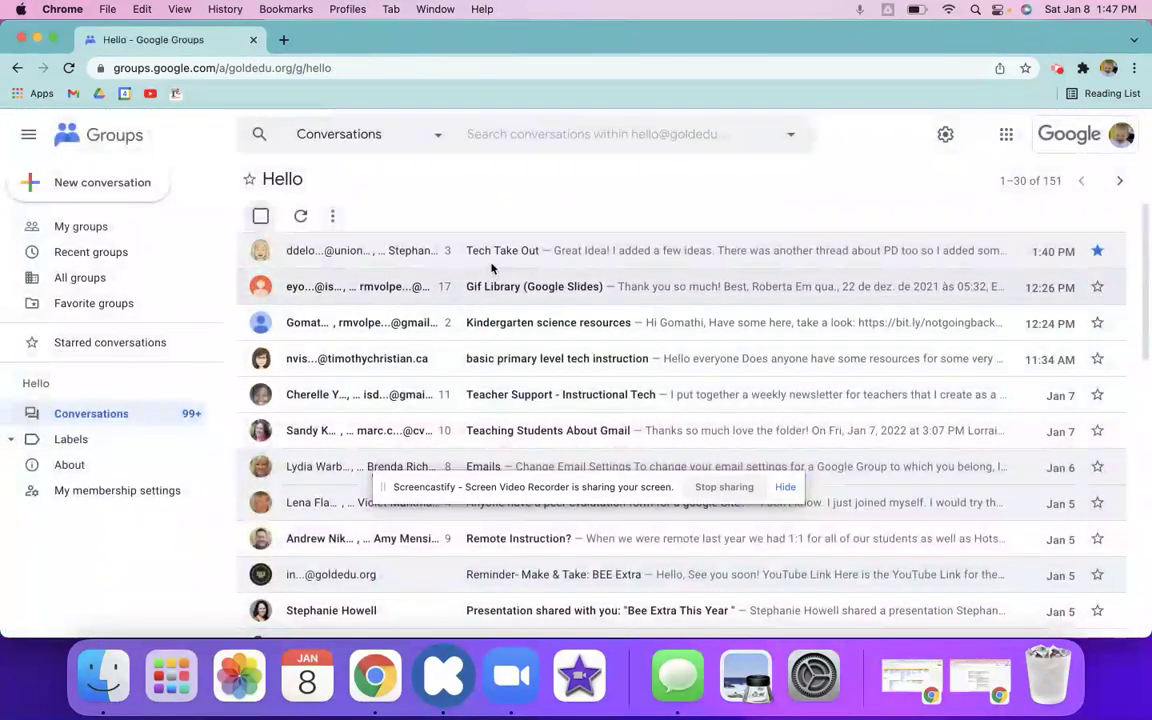
left_click(1097, 251)
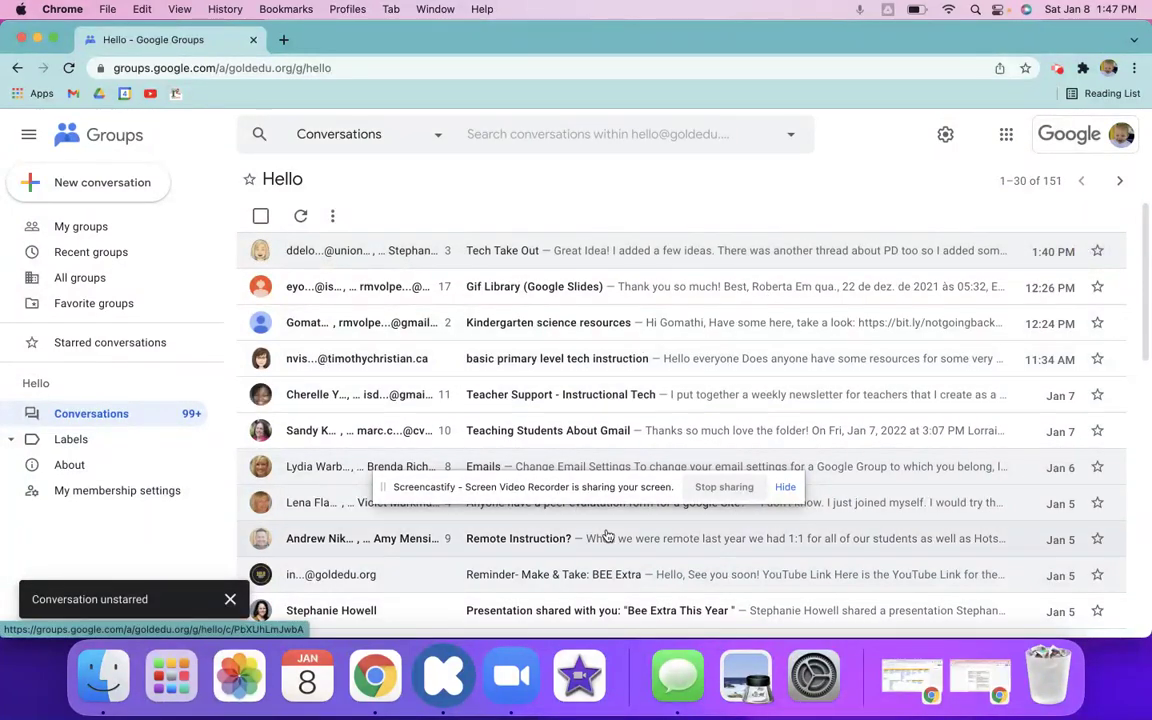
left_click_drag(599, 495, 597, 655)
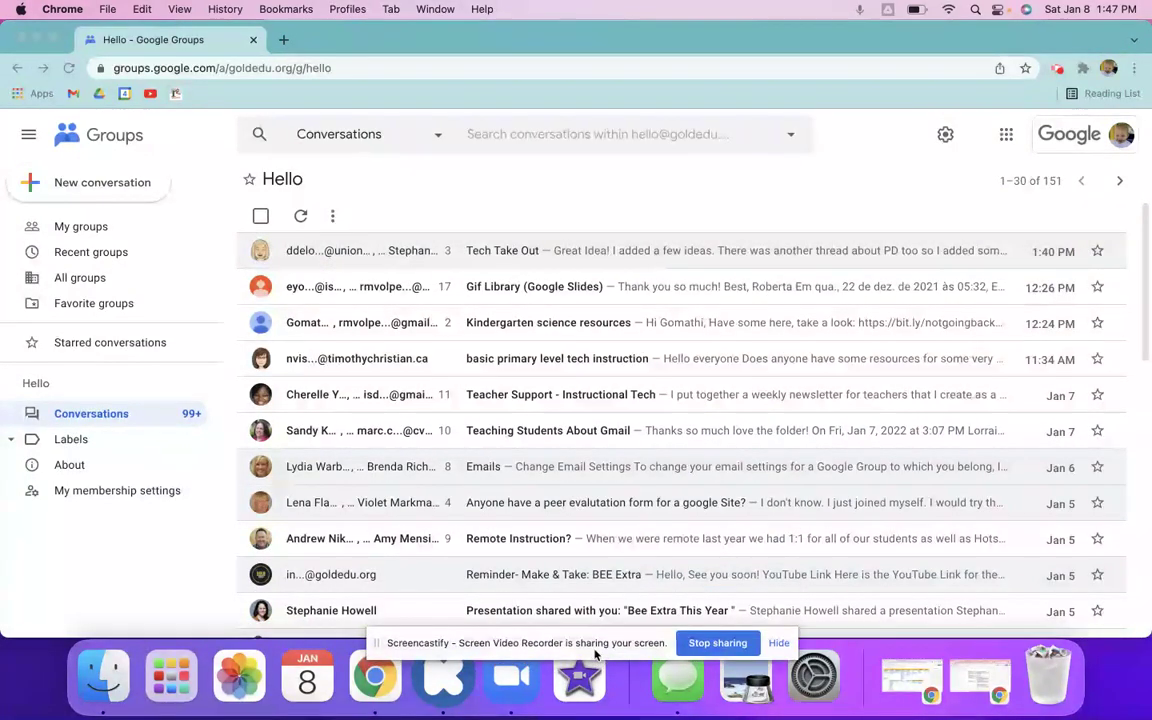